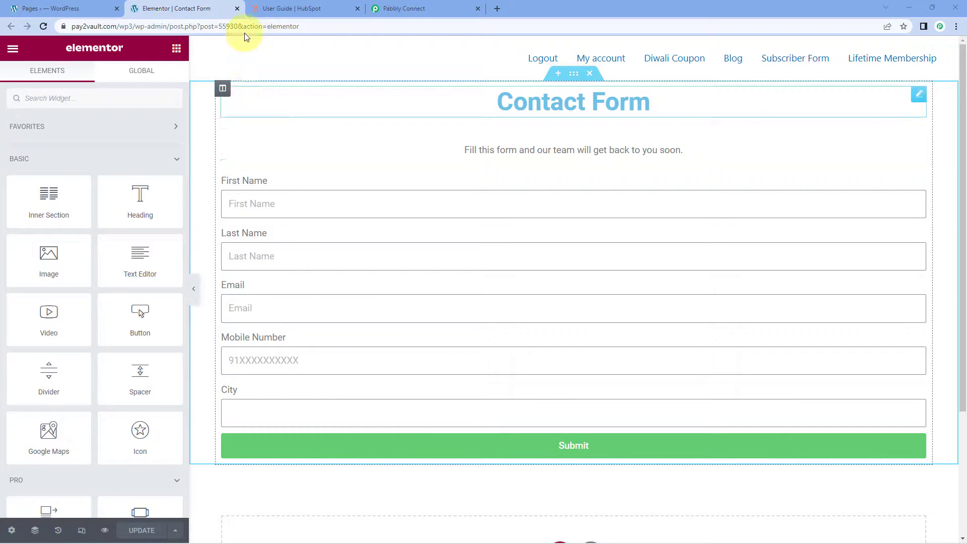
click(282, 8)
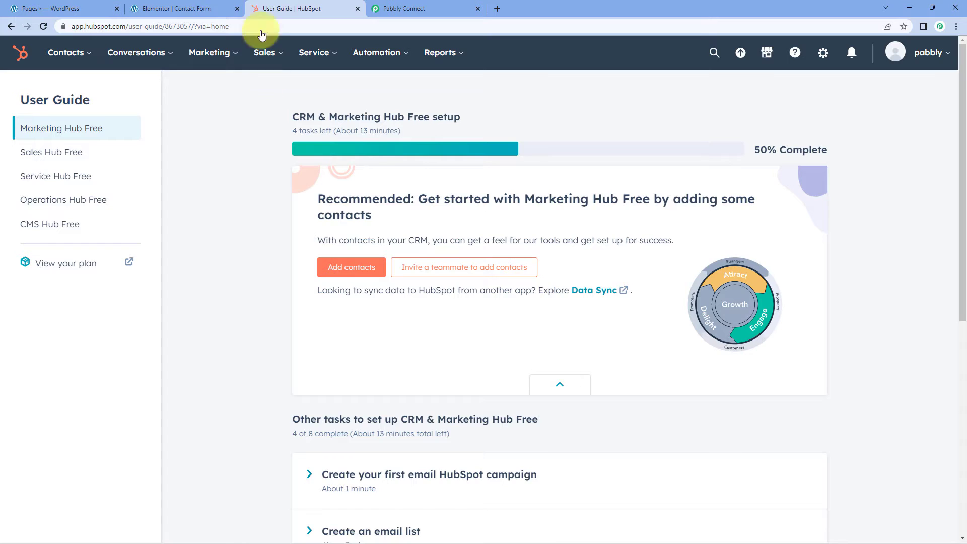
click(212, 8)
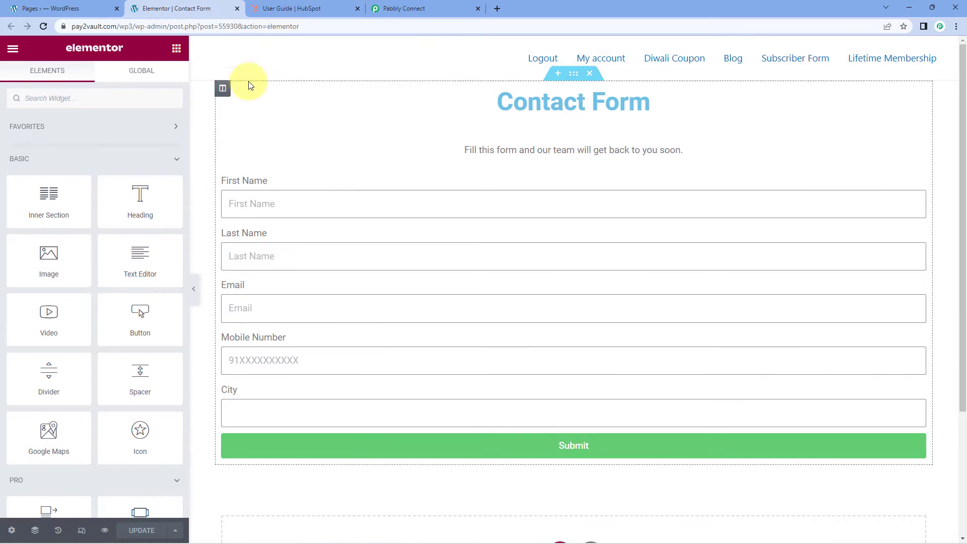
click(297, 7)
- Switch to Pabbly Connect and create a new workflow named "Elementor to HubSpot"
click(425, 6)
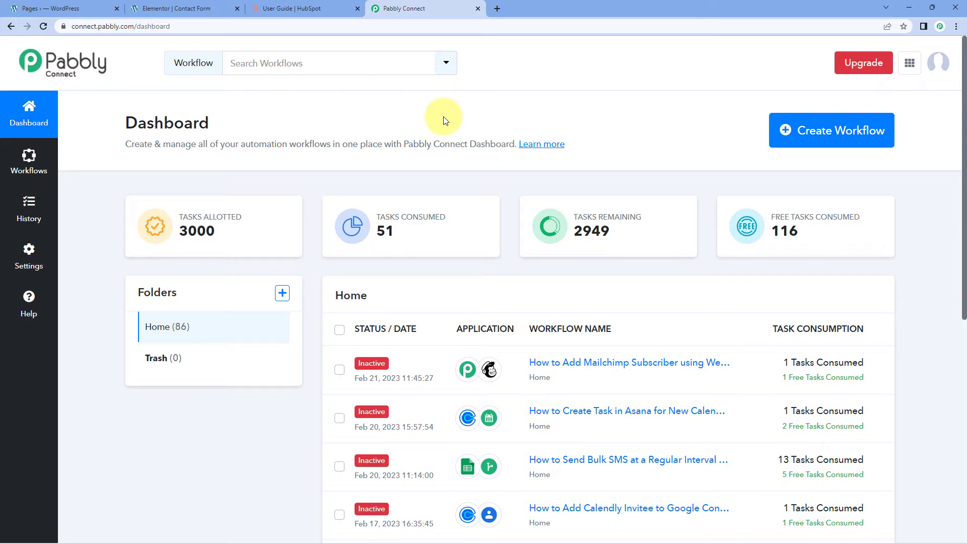
click(816, 133)
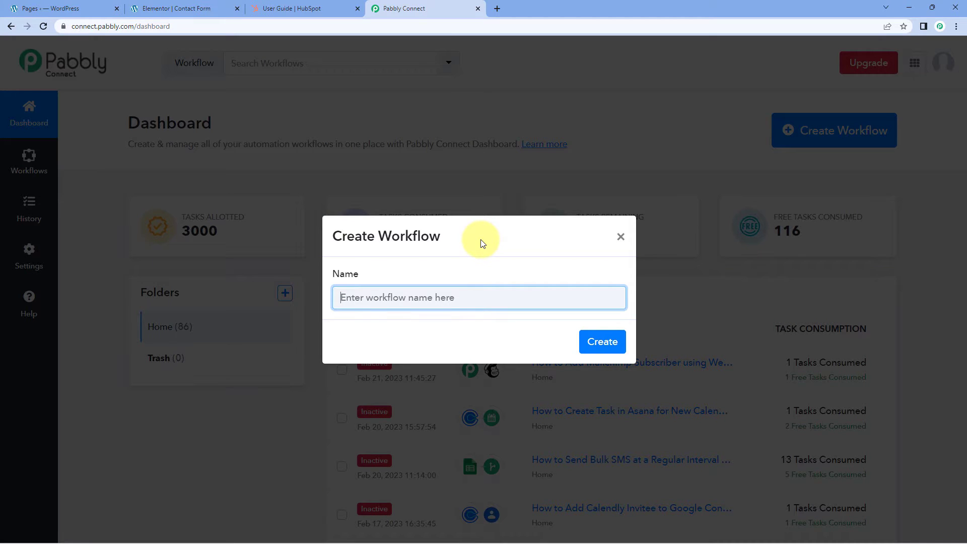
text(Elementor to hubS)
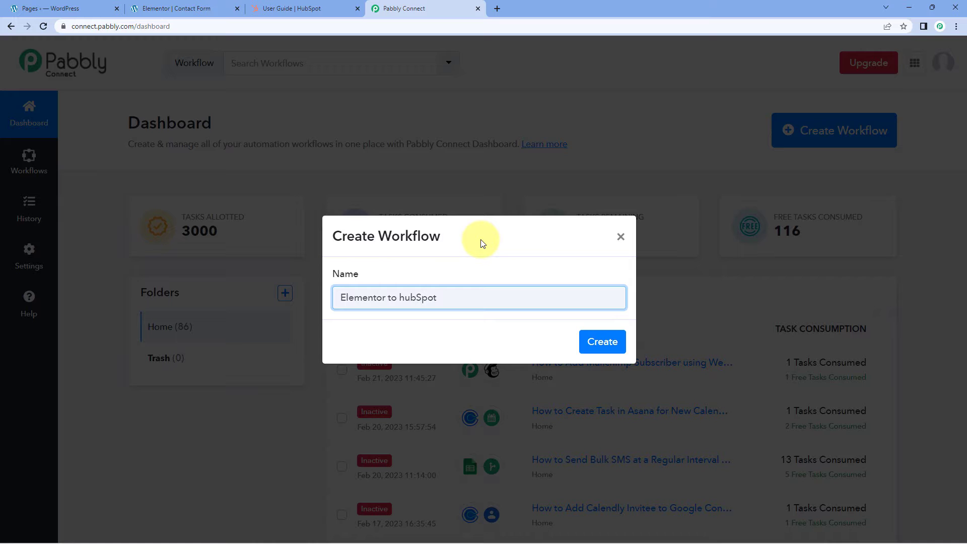
text(pot)
key(BackSpace)
key(BackSpace)
key(BackSpace)
key(BackSpace)
key(BackSpace)
key(BackSpace)
key(BackSpace)
text(HubSpot)
click(604, 342)
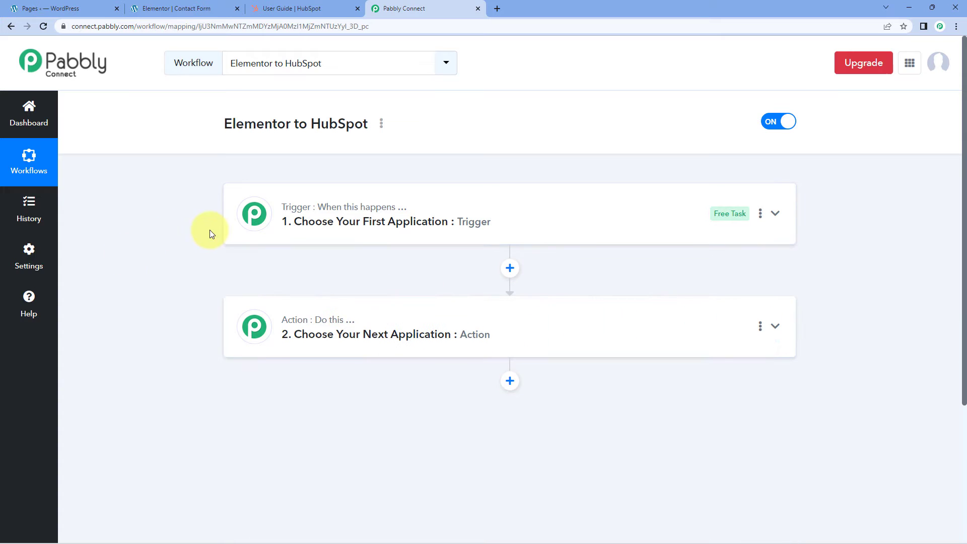
- Open the app selection of the workflow's trigger step and check the contact form in Elementor
scroll(195, 227, down, 1)
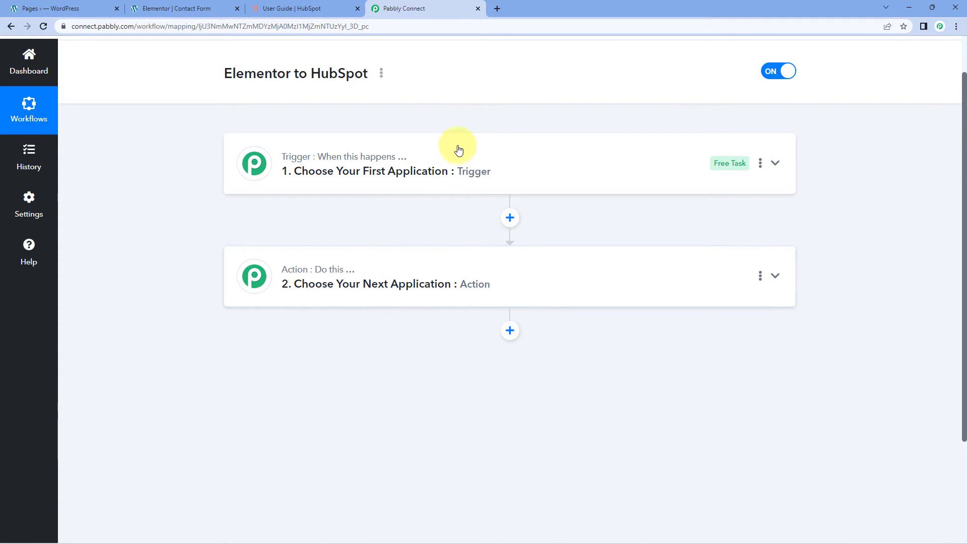
click(391, 139)
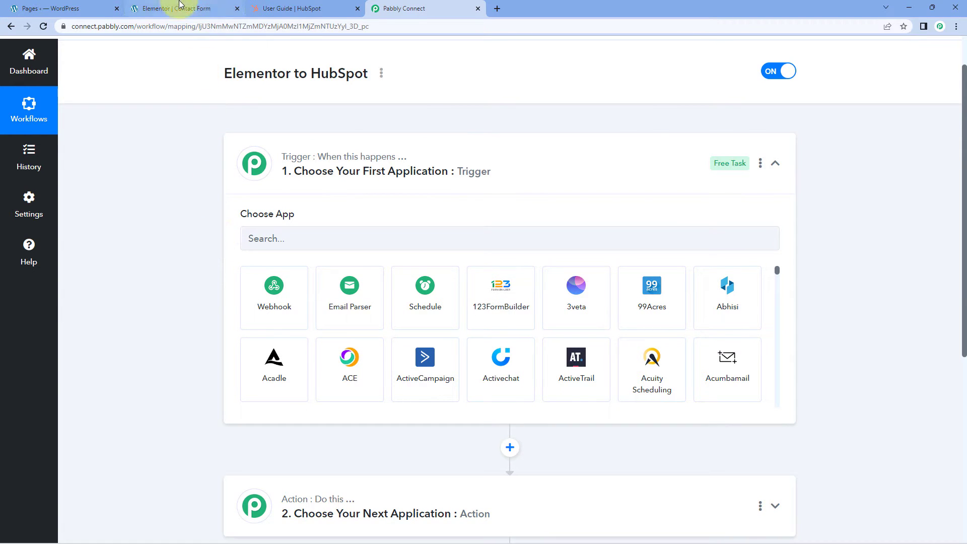
click(216, 8)
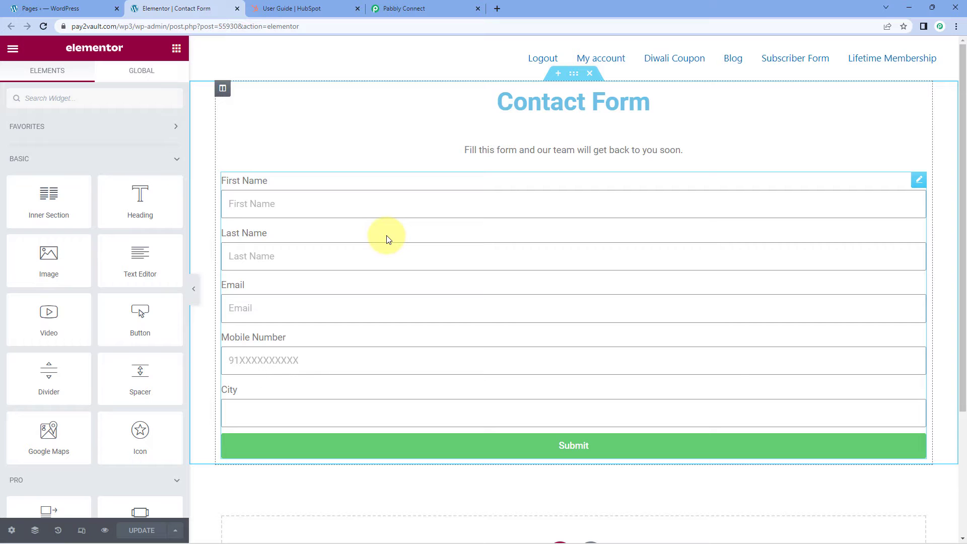
click(446, 8)
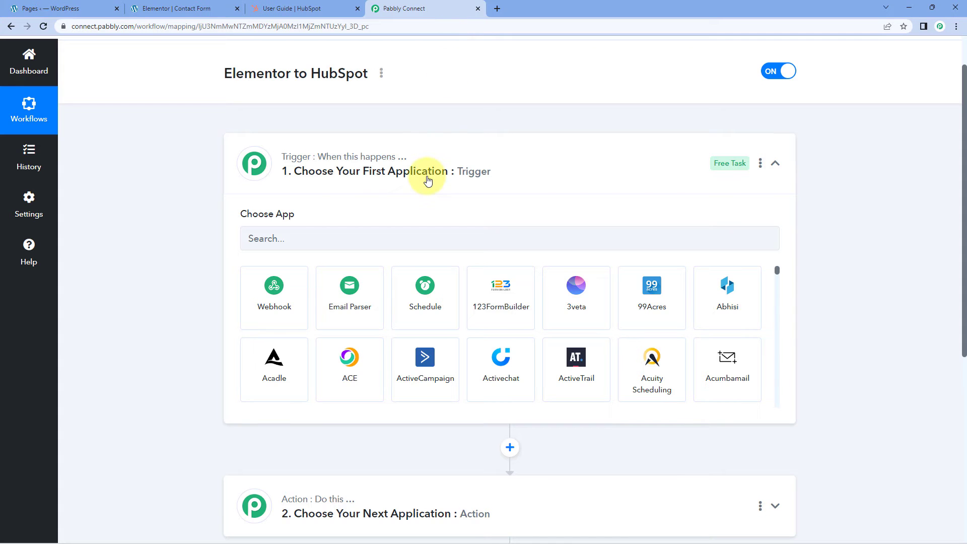
click(228, 8)
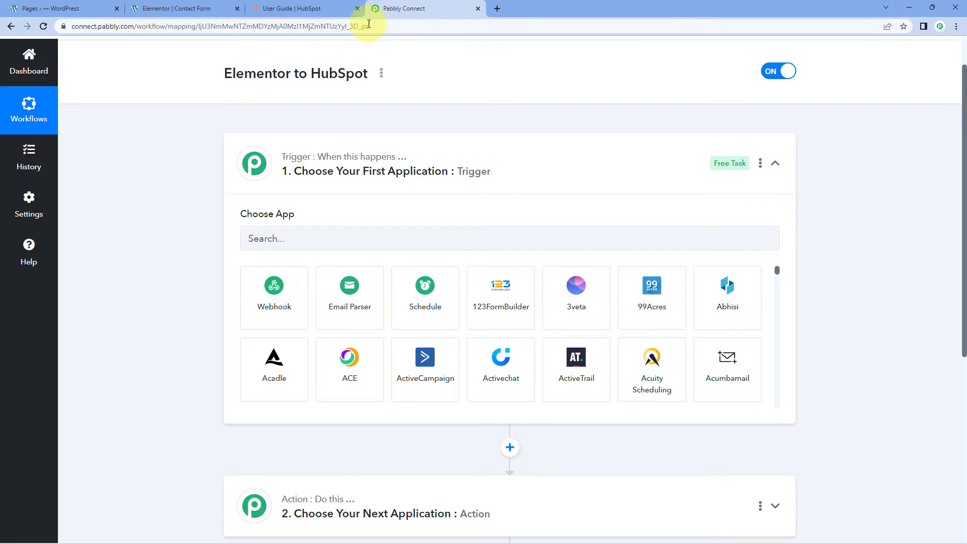
click(403, 8)
- Set Elementor as the trigger app with New Form Submission as the trigger event
scroll(191, 223, down, 1)
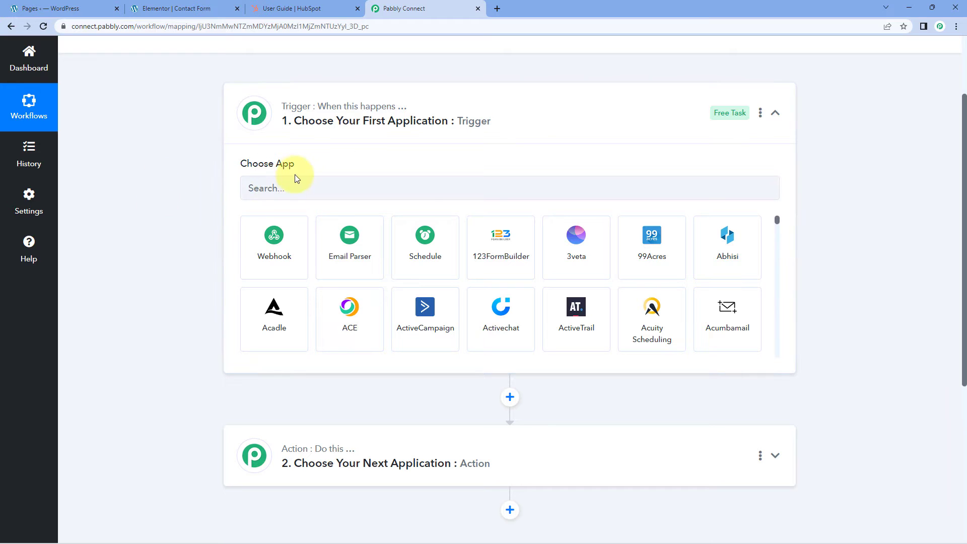
click(284, 187)
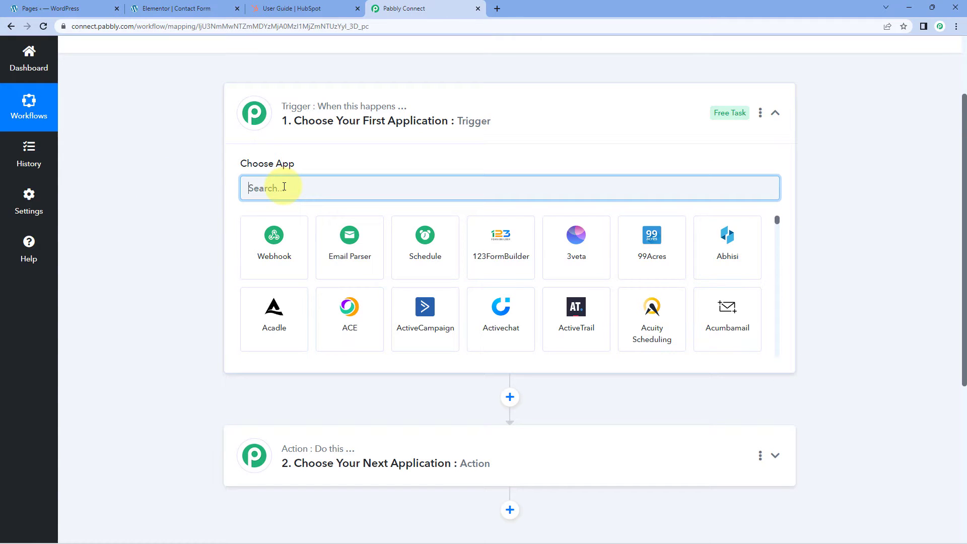
text(Em)
key(BackSpace)
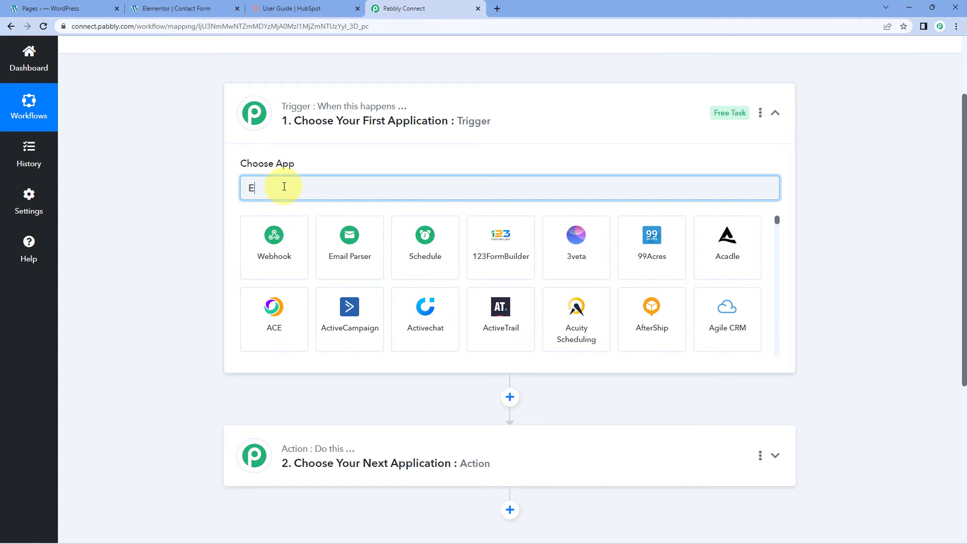
text(leme)
click(294, 235)
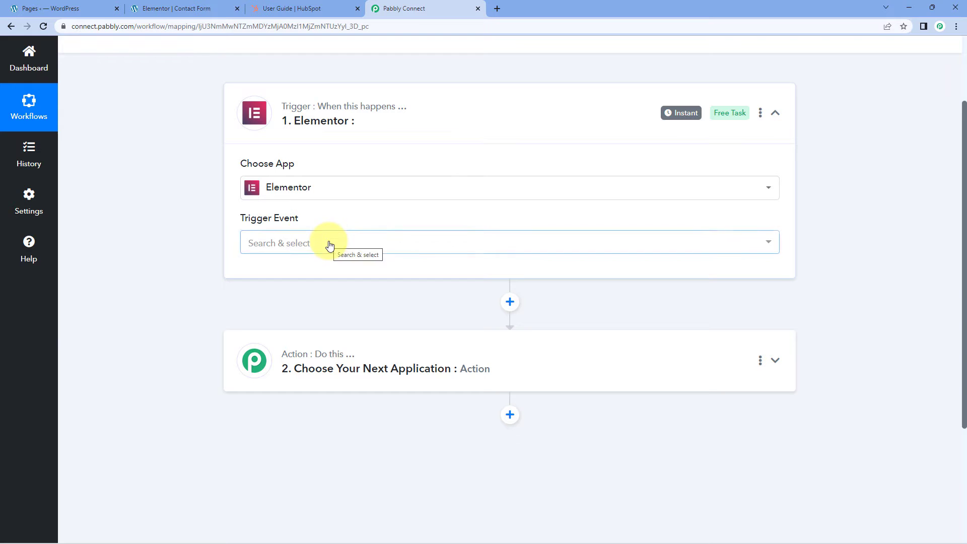
click(328, 244)
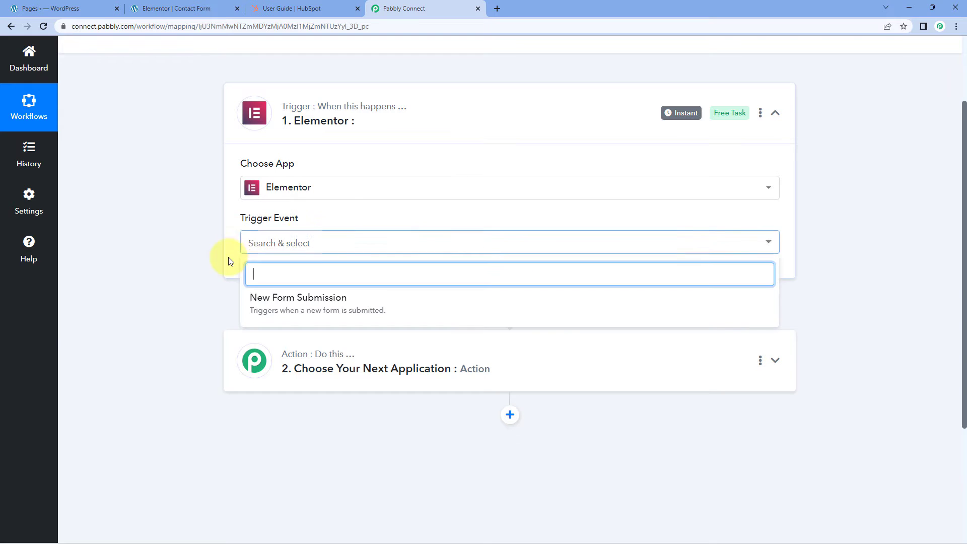
click(328, 301)
scroll(204, 266, up, 1)
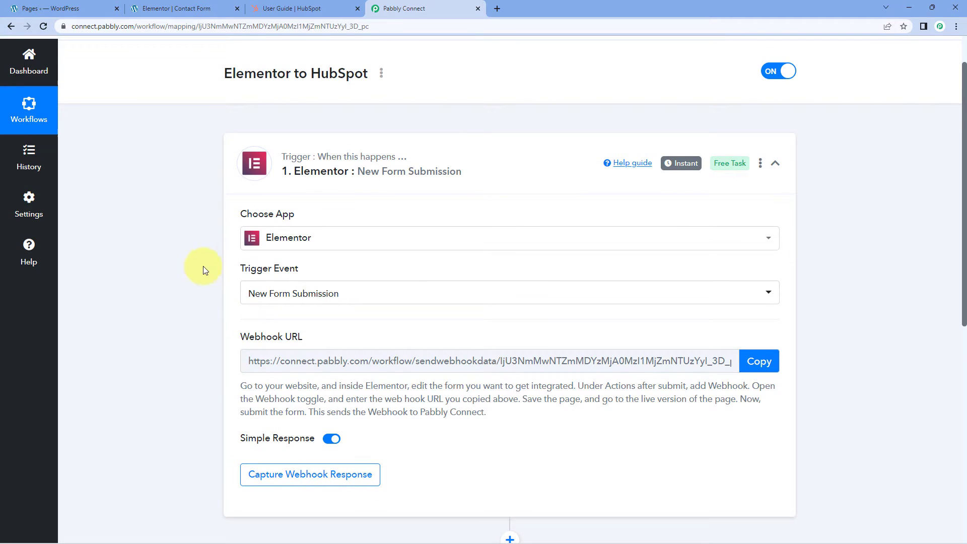
- Copy the webhook URL of the Elementor trigger
scroll(317, 316, down, 1)
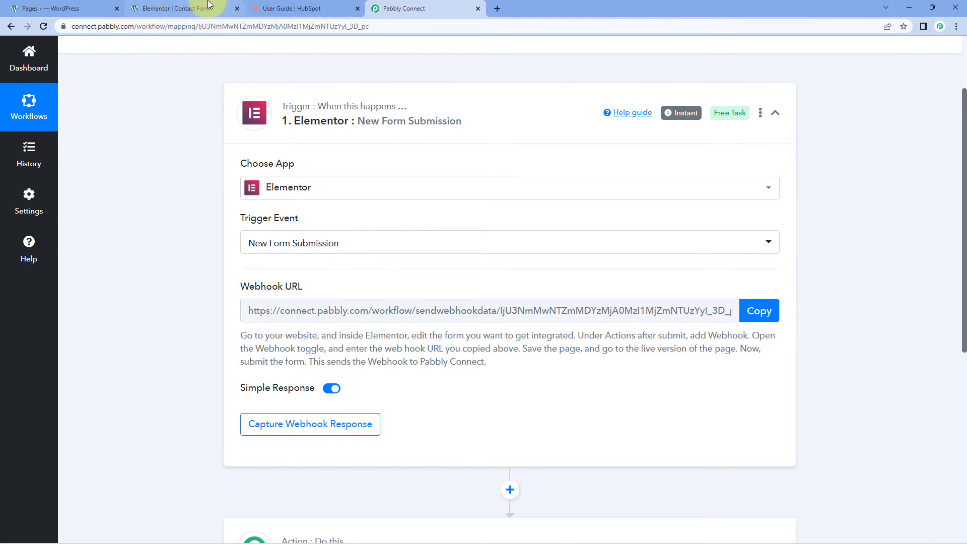
click(194, 8)
click(406, 9)
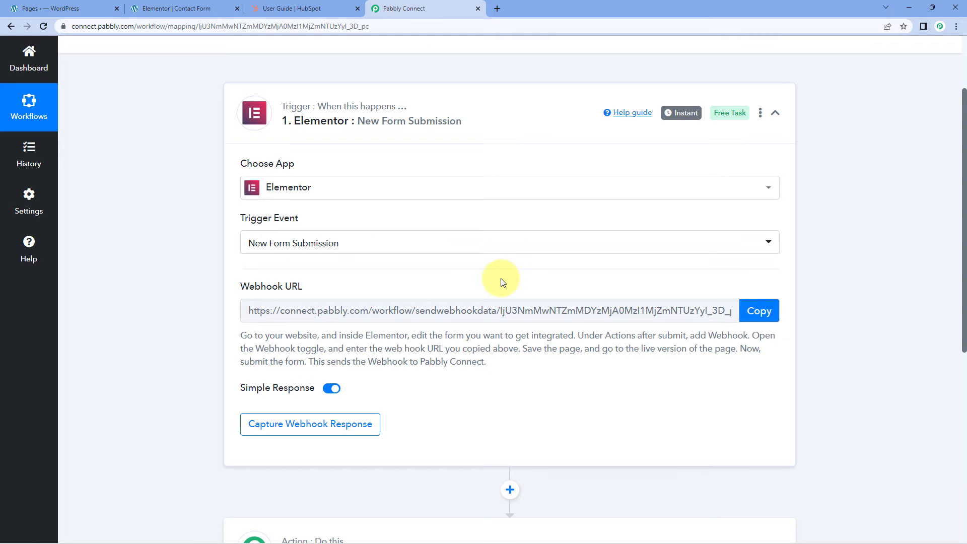
click(756, 313)
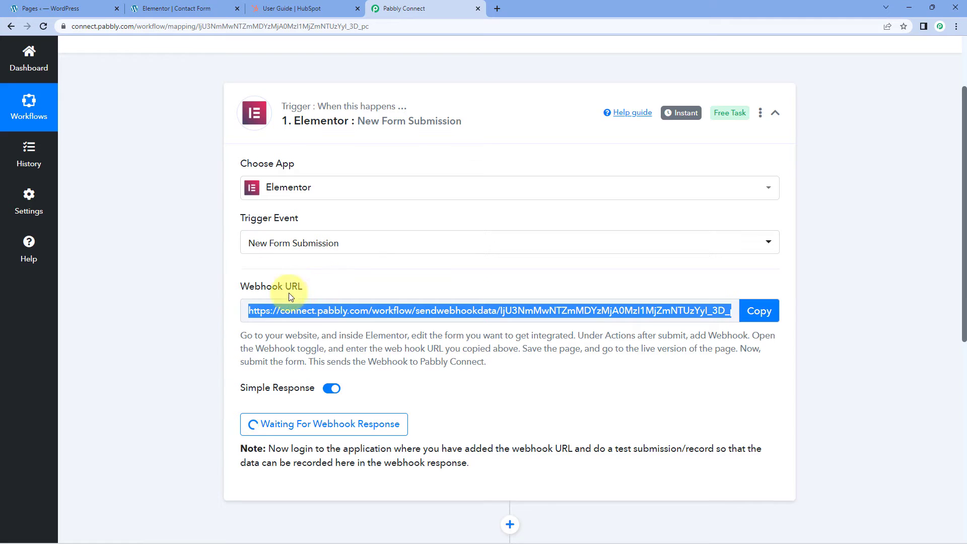
- Switch to Elementor, open the contact form's settings and add Webhook as an action after submit
click(210, 8)
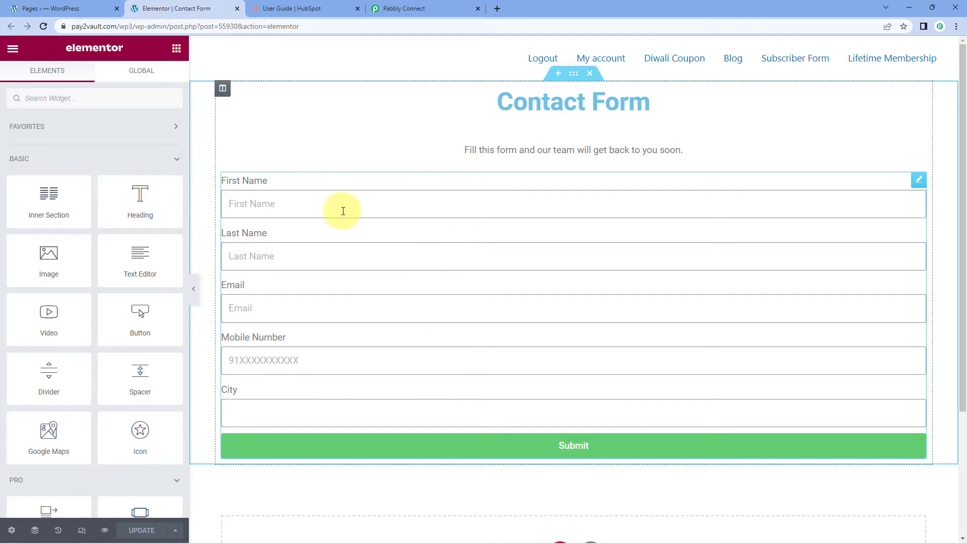
click(919, 182)
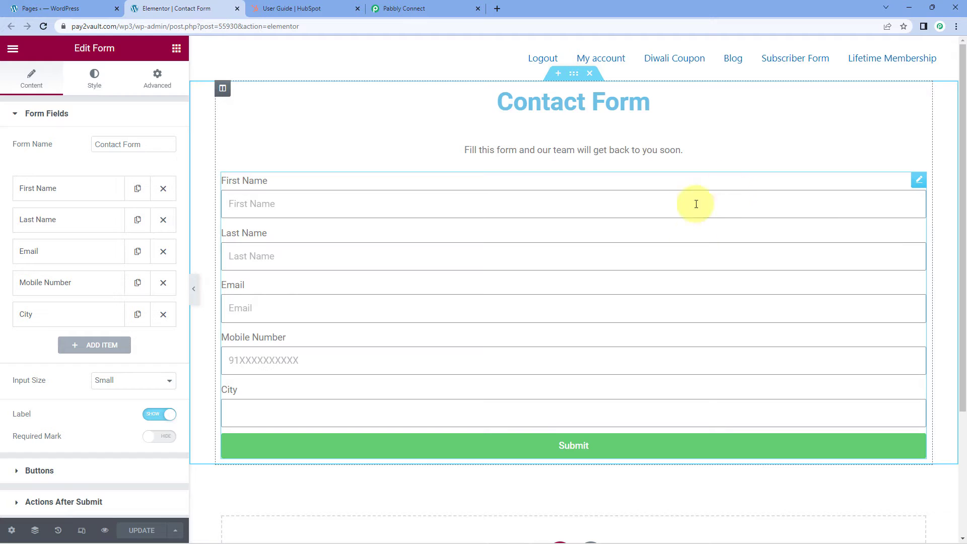
scroll(81, 163, down, 1)
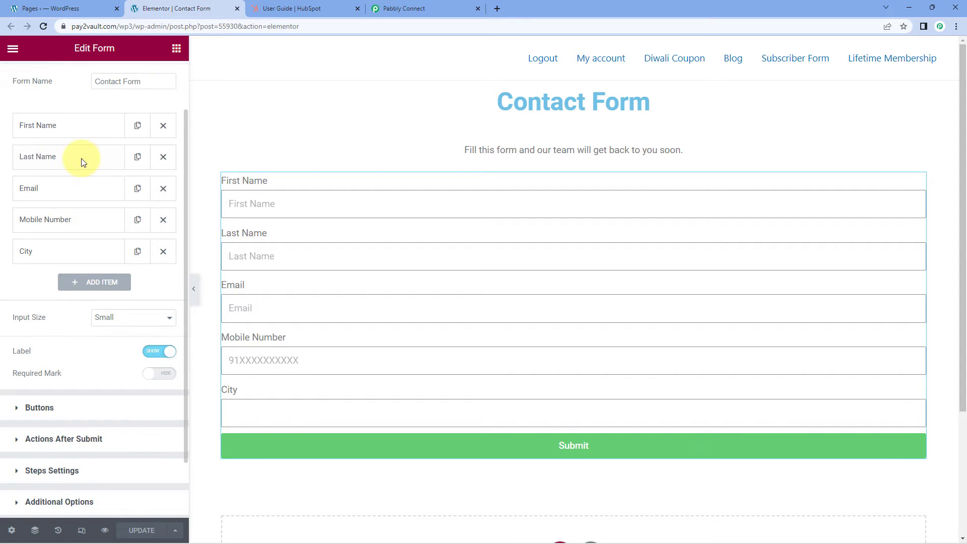
scroll(82, 162, down, 1)
scroll(51, 151, up, 2)
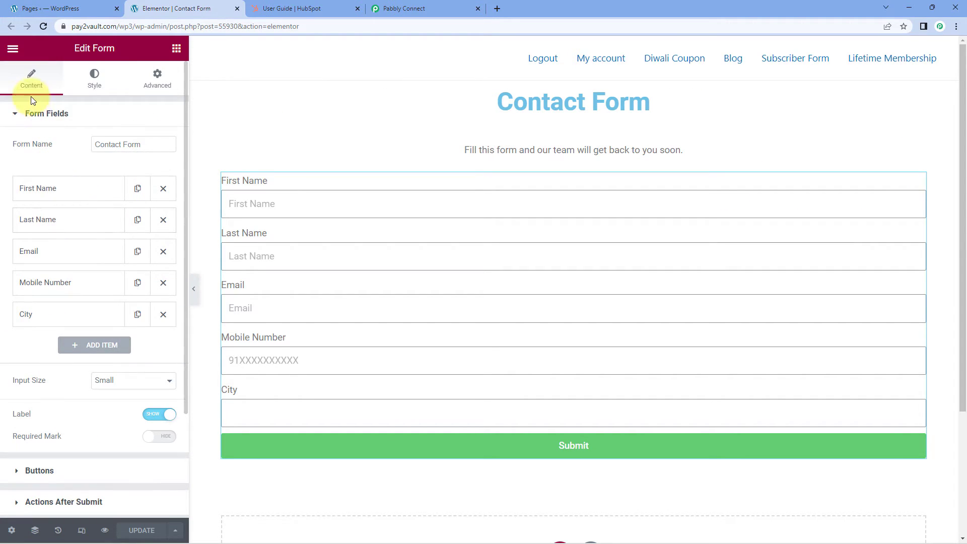
click(14, 113)
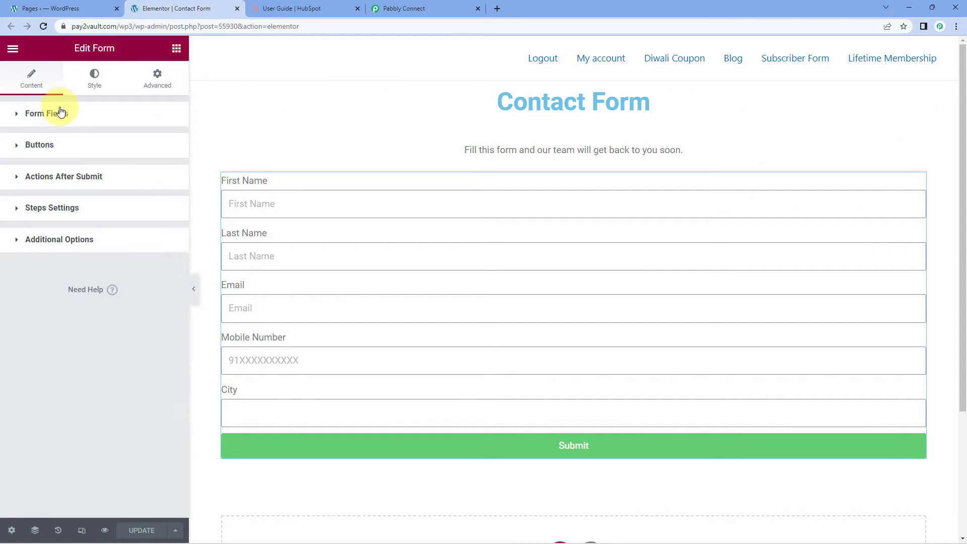
click(20, 179)
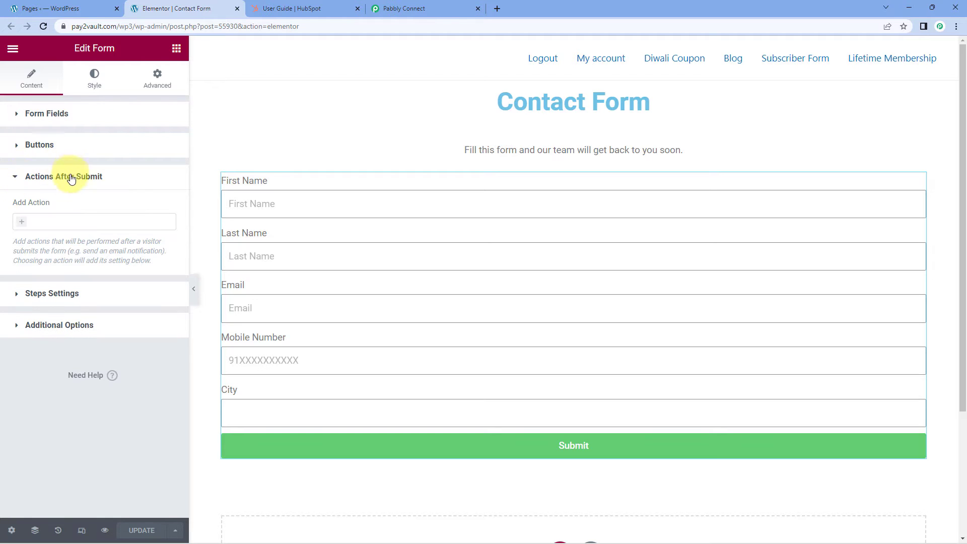
click(30, 223)
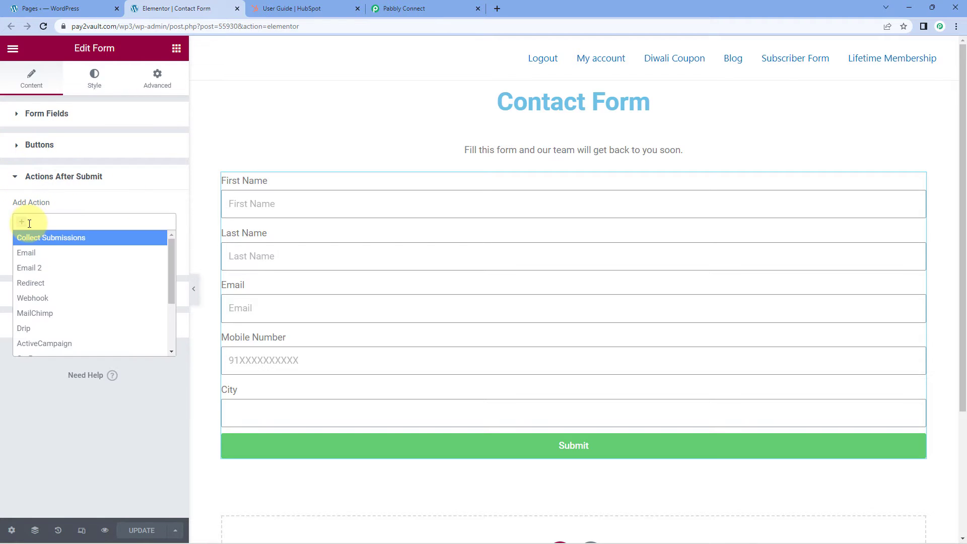
click(48, 303)
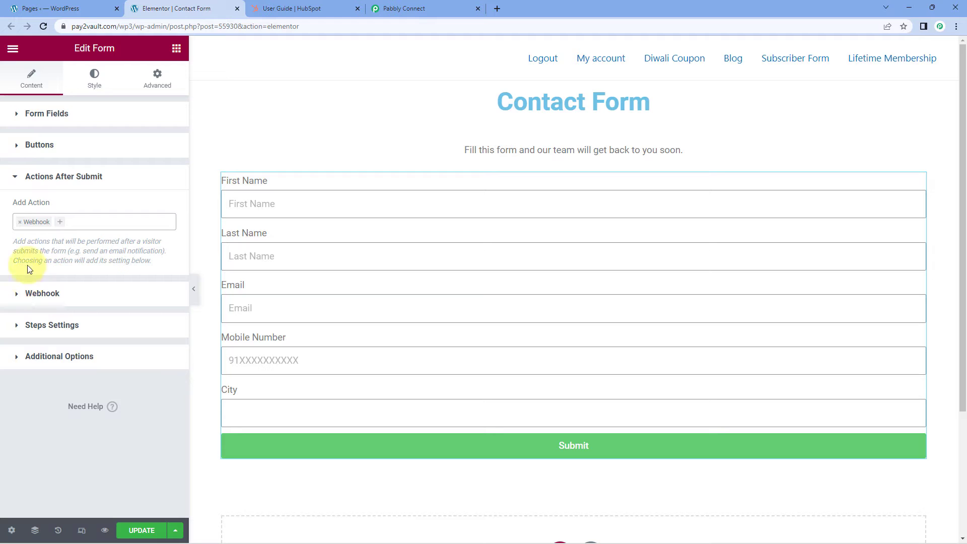
- Copy the webhook URL from Pabbly Connect into the contact form's Webhook URL setting and update the page
click(21, 300)
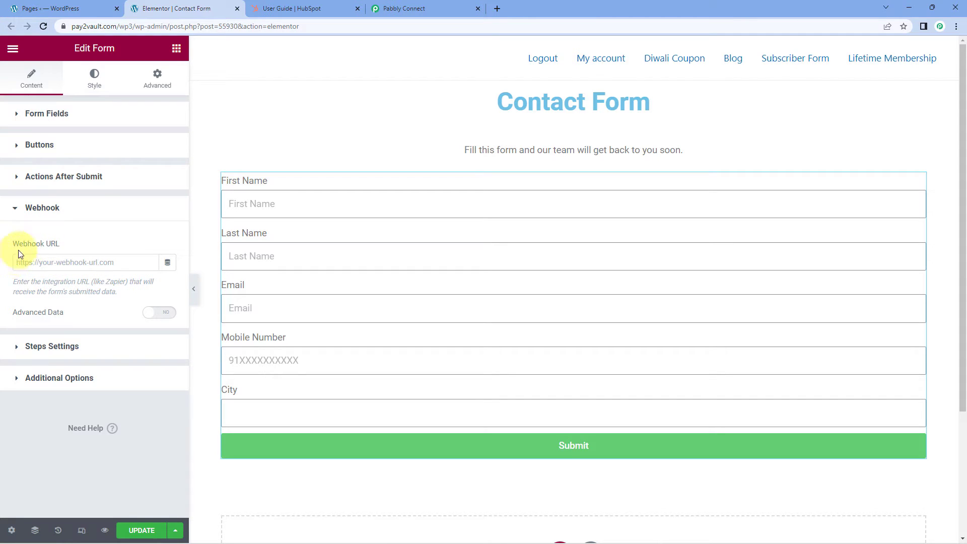
click(439, 8)
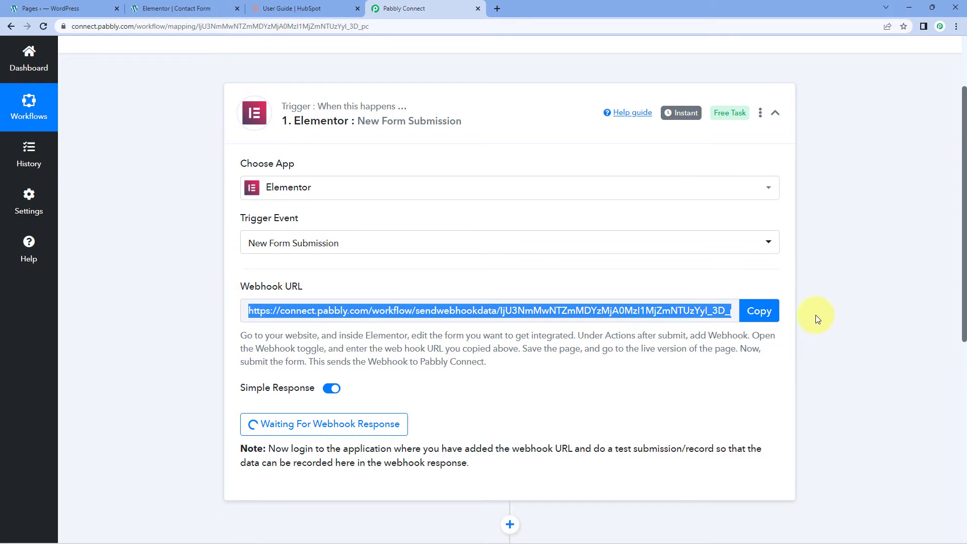
click(759, 311)
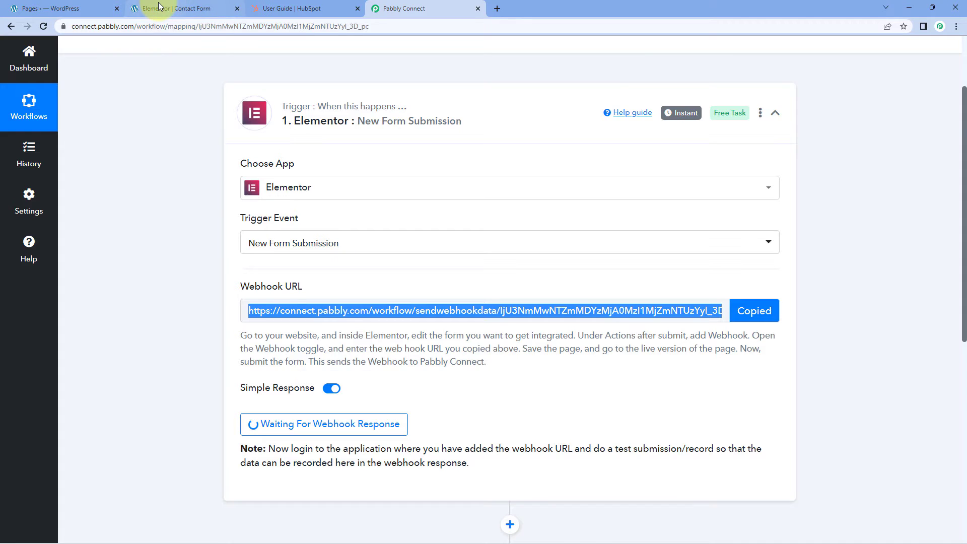
click(176, 8)
right_click(44, 262)
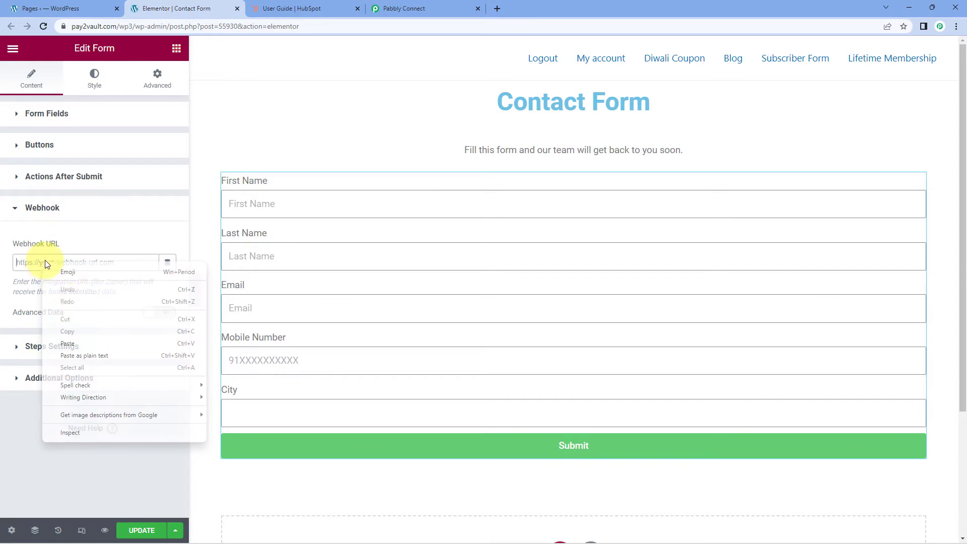
click(77, 340)
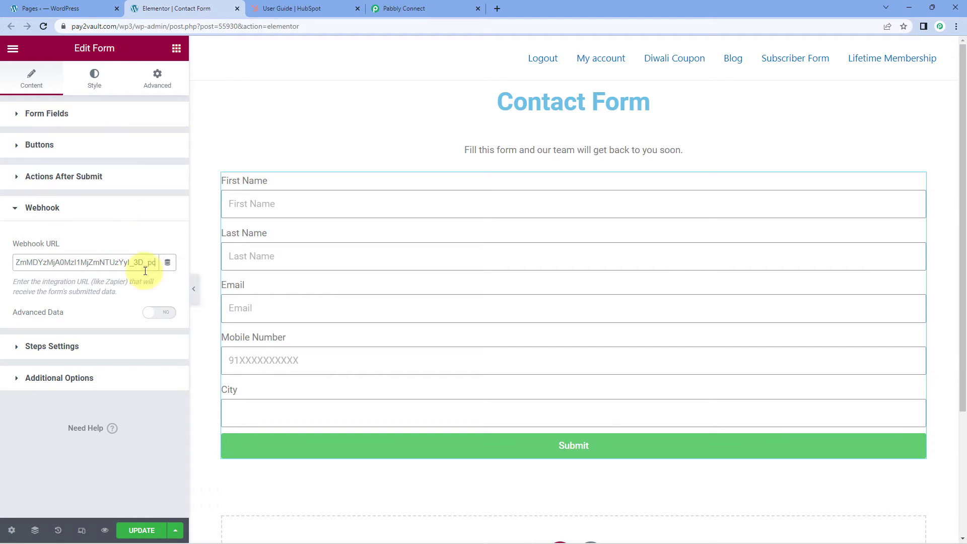
click(143, 531)
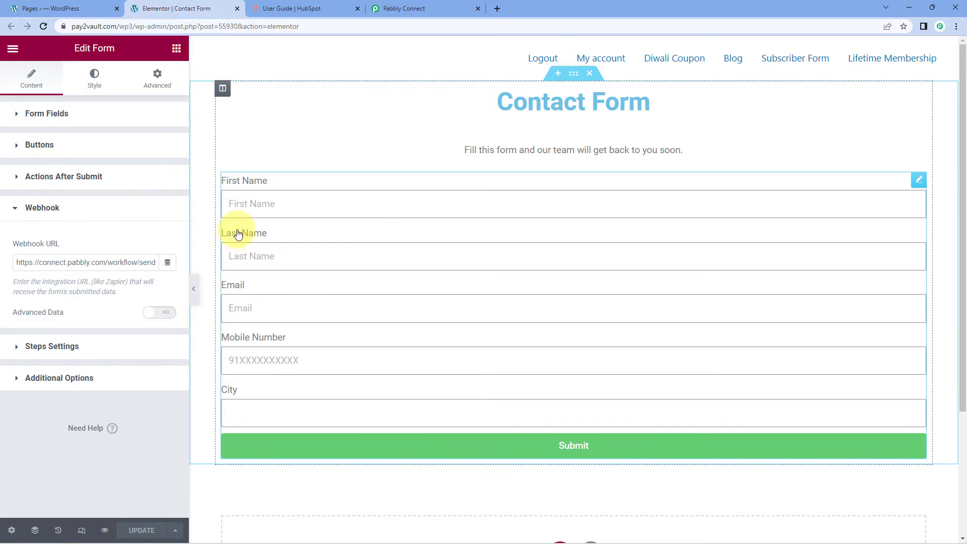
- Switch back to Pabbly Connect and check the webhook response status of the Elementor trigger
click(386, 8)
scroll(189, 265, down, 3)
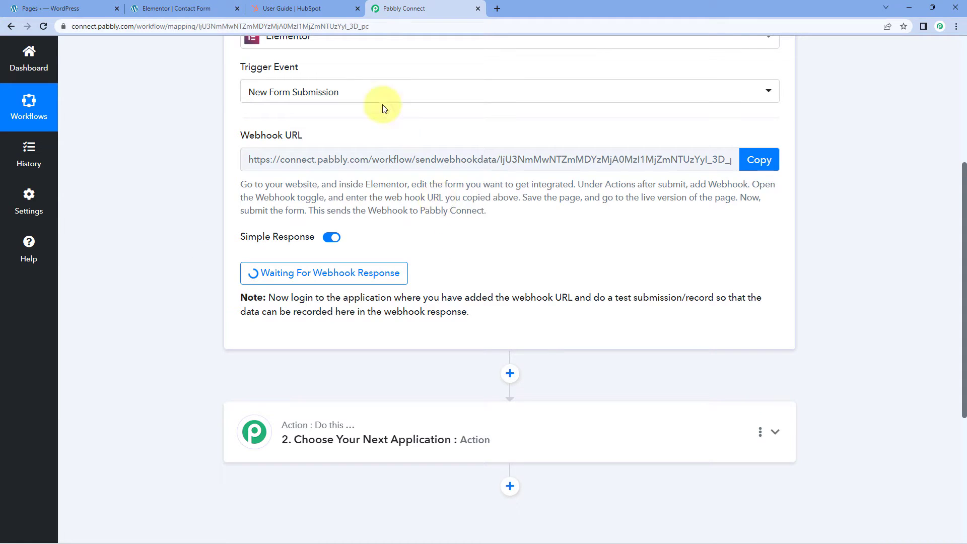
- Switch to Elementor, preview the contact form page and submit a test entry with the contact's name, email, mobile number and city Delhi
click(226, 7)
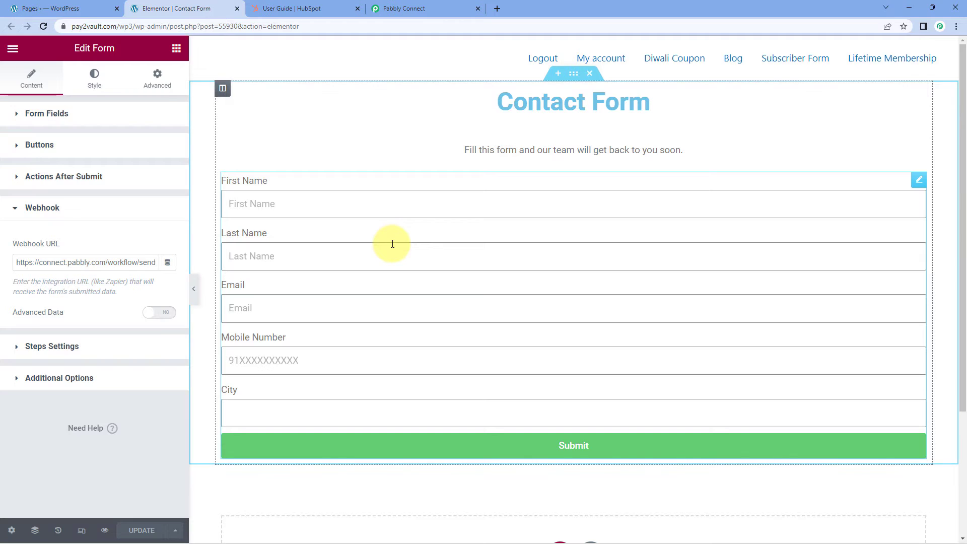
click(105, 532)
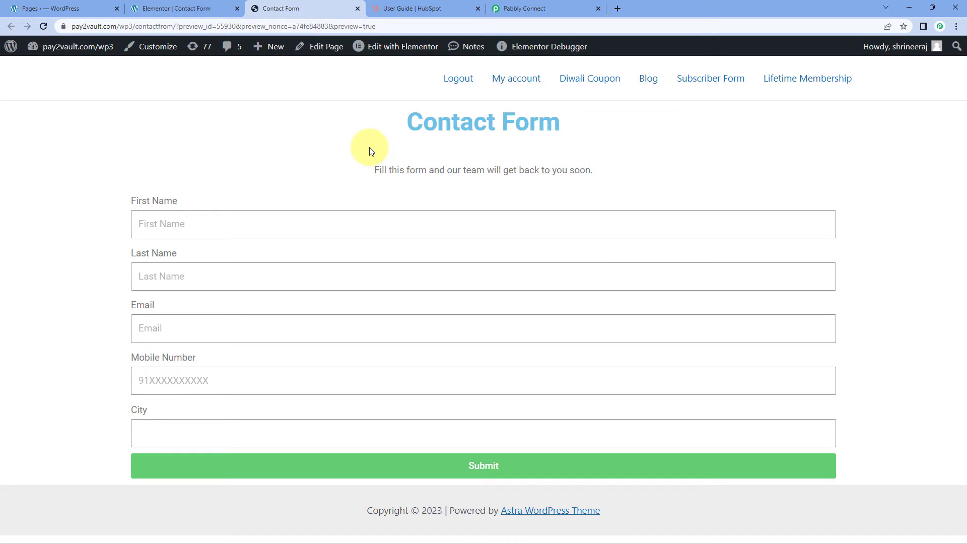
click(173, 223)
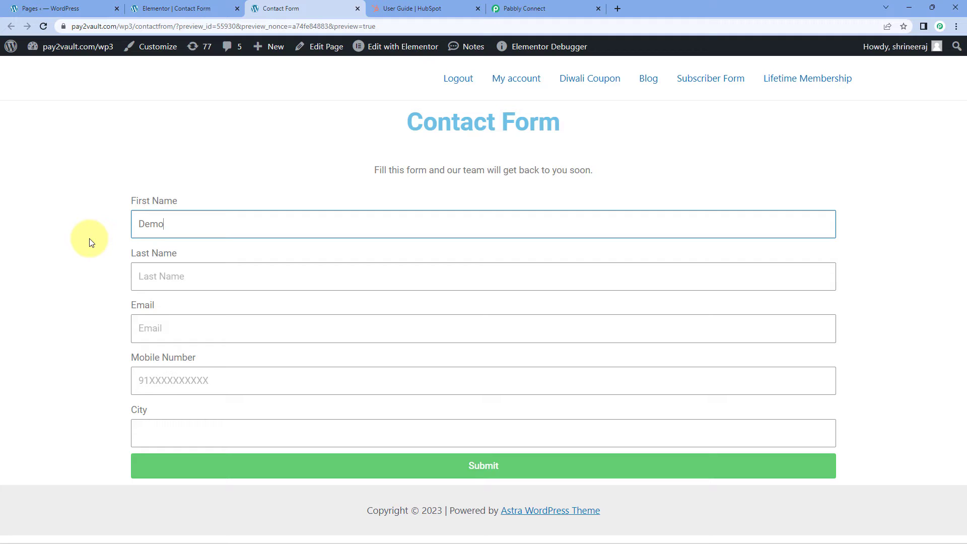
key(Tab)
text(U)
key(Tab)
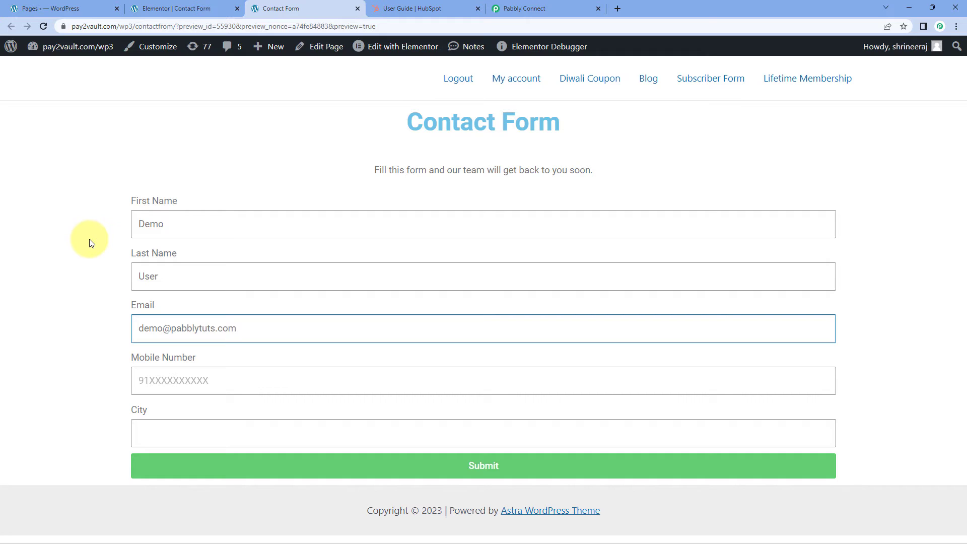
key(Tab)
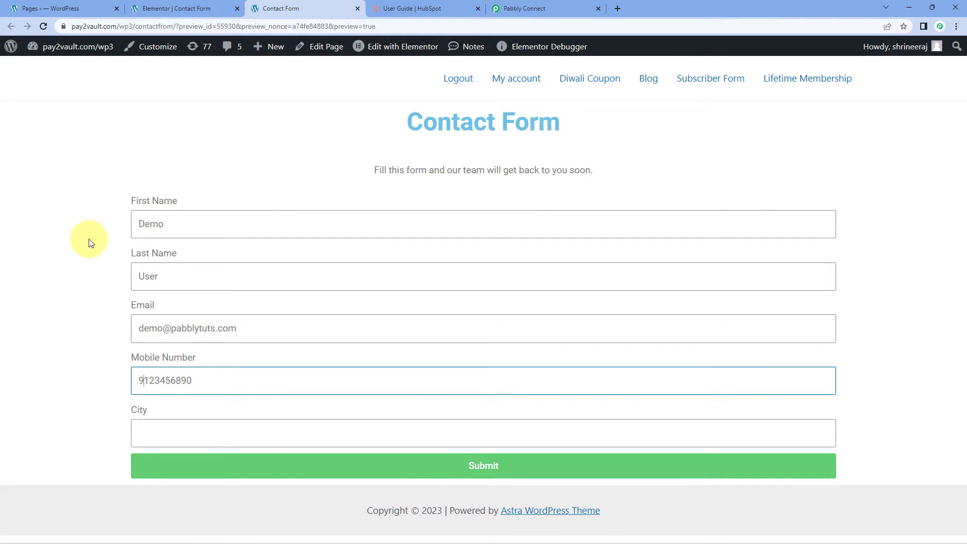
click(158, 438)
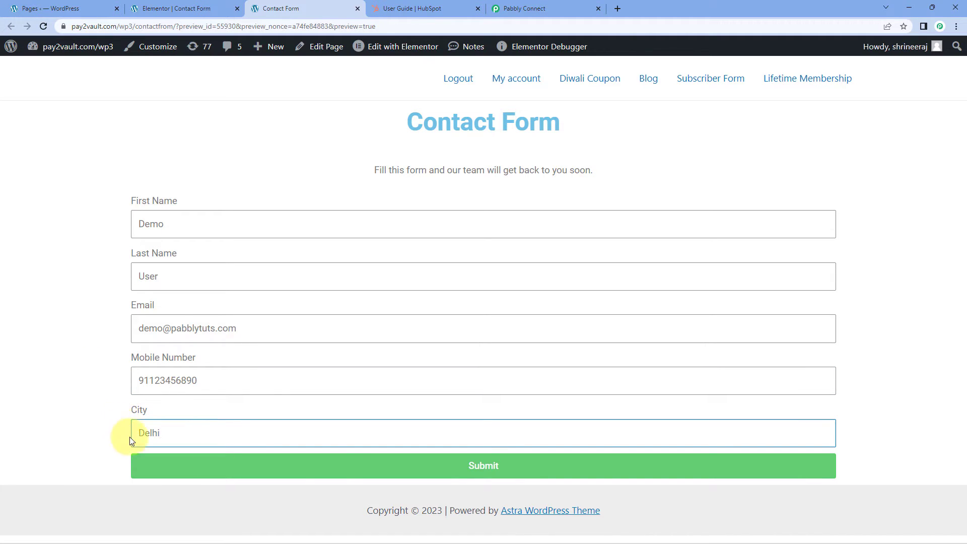
click(341, 465)
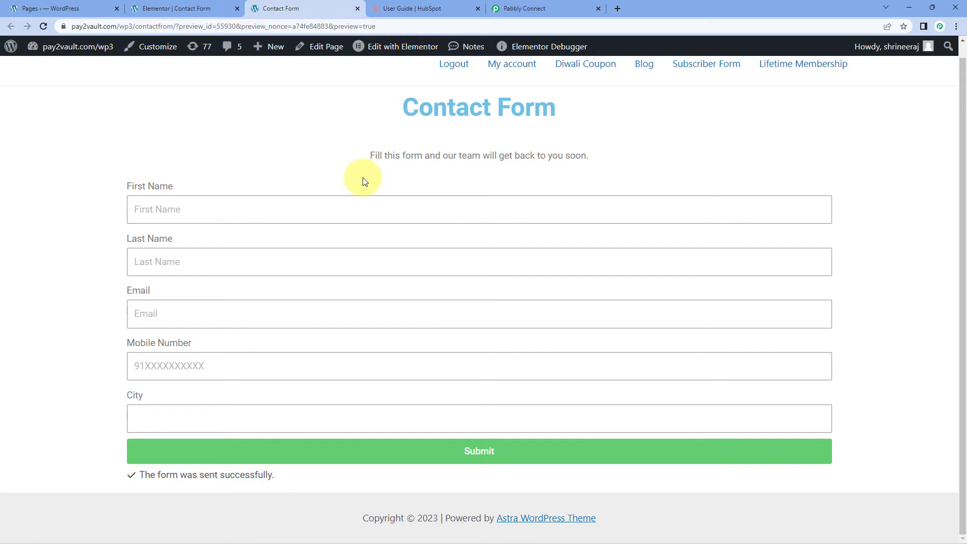
- Switch to Pabbly Connect and check the name, email, city and mobile number values in the trigger's received webhook response
click(538, 8)
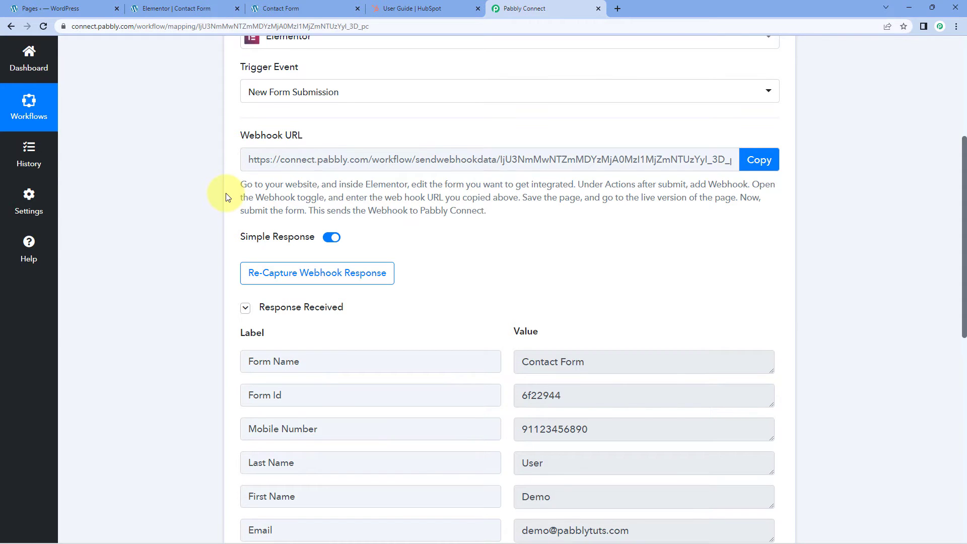
scroll(224, 194, up, 2)
scroll(221, 193, down, 3)
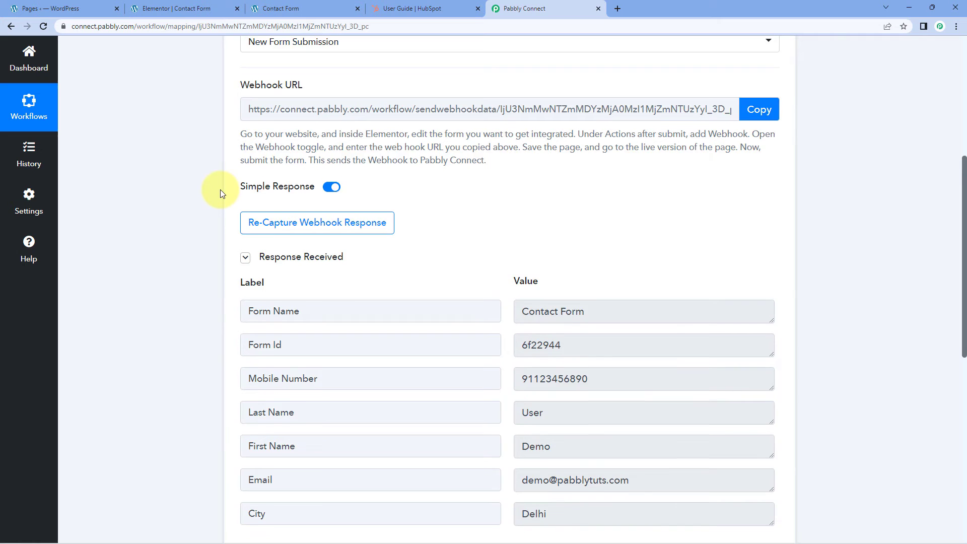
scroll(222, 194, down, 2)
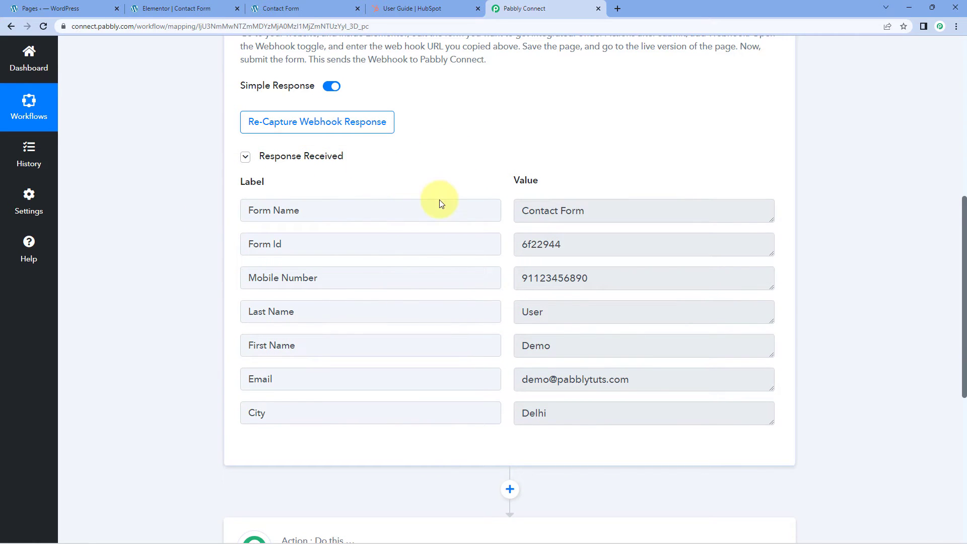
double_click(553, 342)
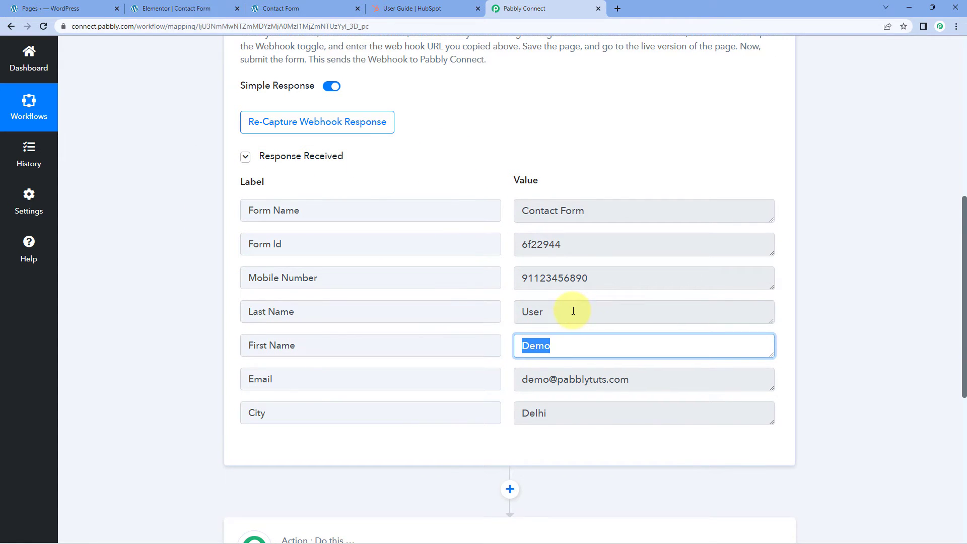
double_click(574, 311)
double_click(642, 387)
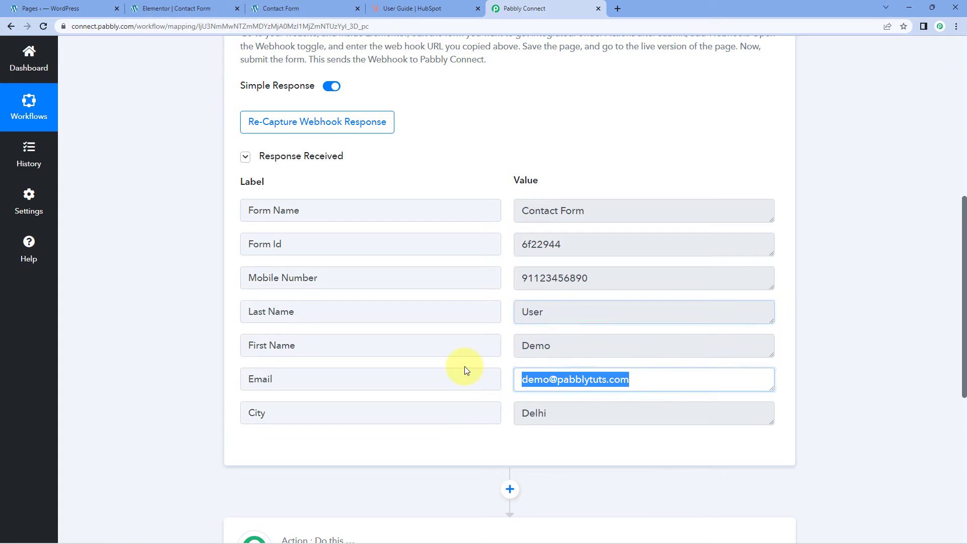
double_click(562, 411)
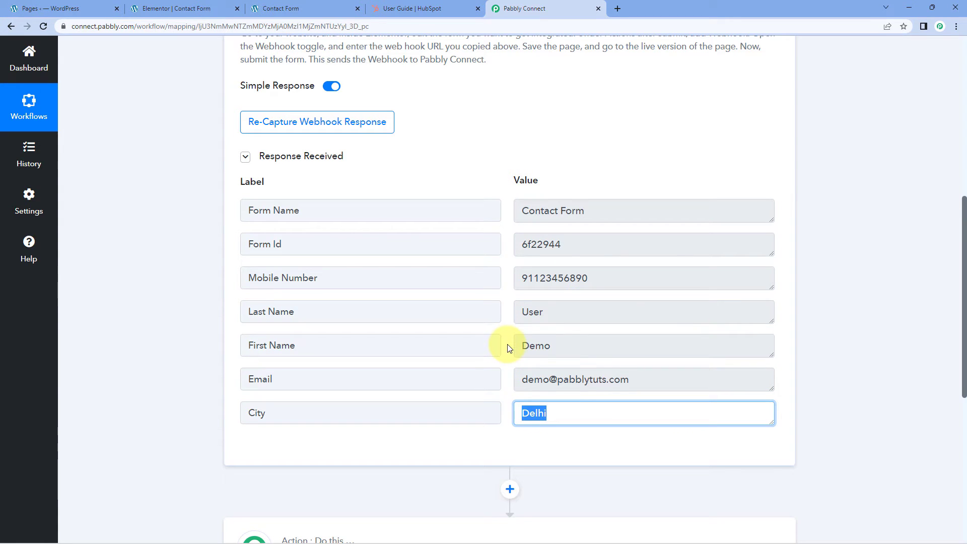
double_click(523, 280)
click(505, 286)
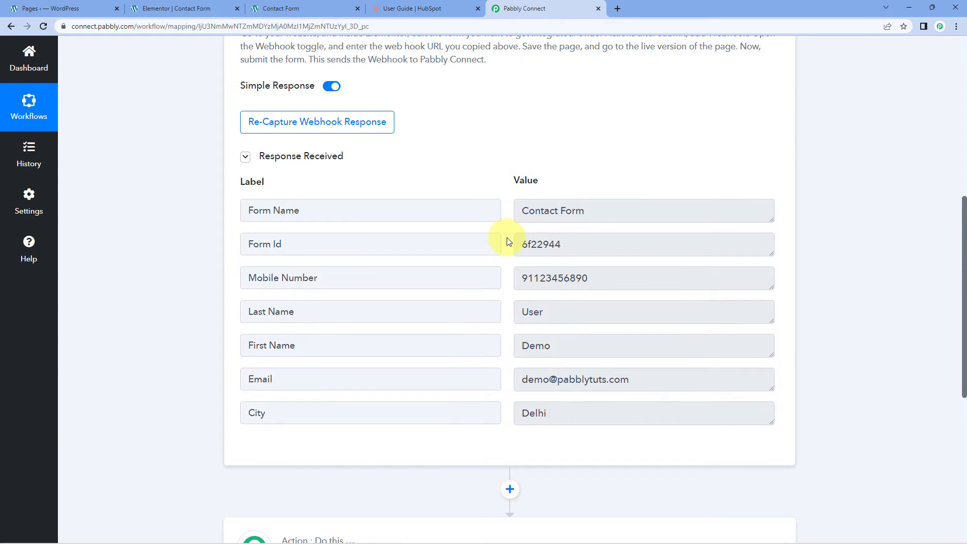
- Set the workflow's action application to HubSpot CRM with the action event Create a Contact
scroll(506, 249, down, 3)
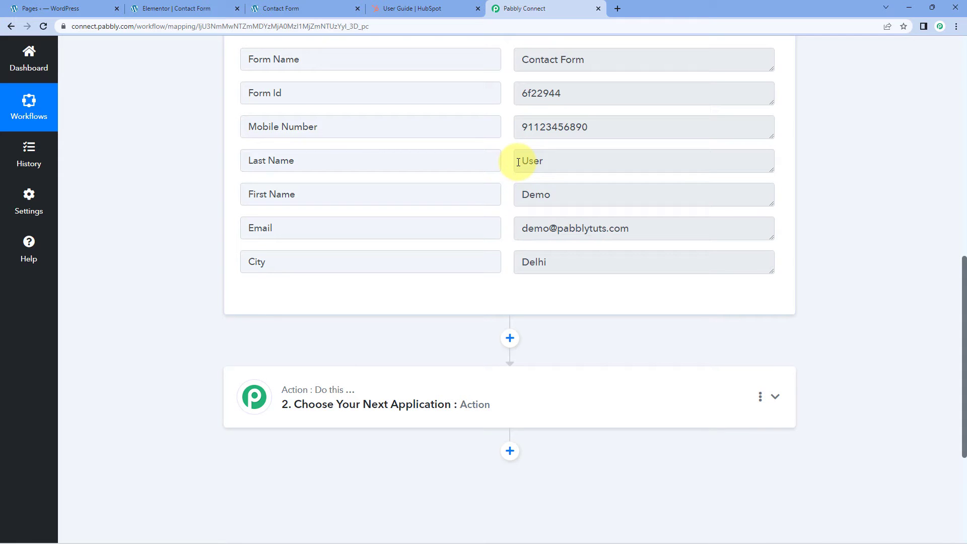
scroll(210, 195, down, 4)
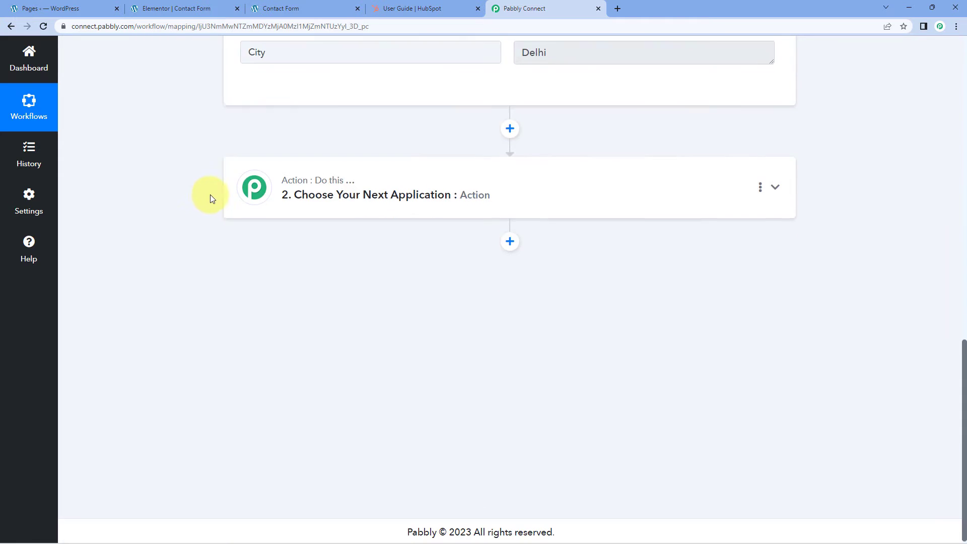
click(486, 173)
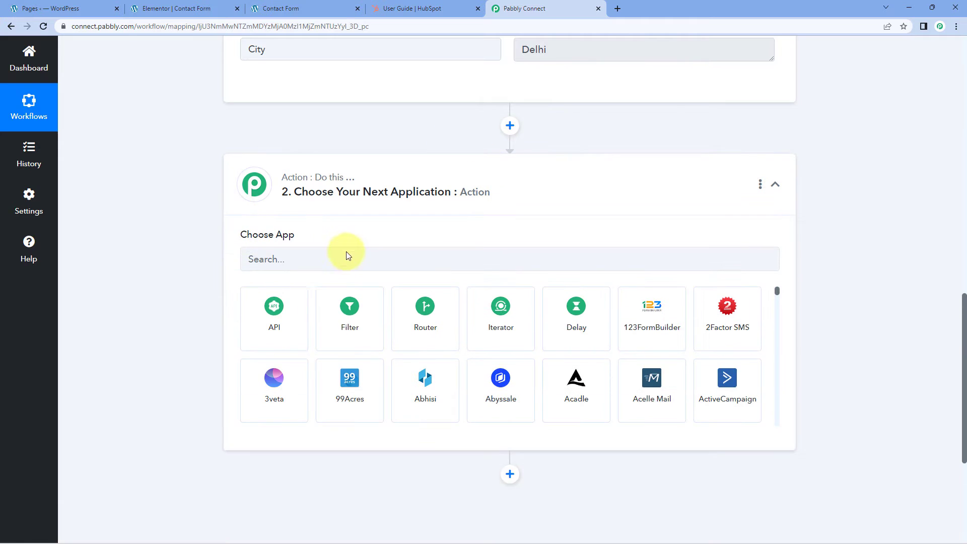
click(310, 261)
text(HubSpot)
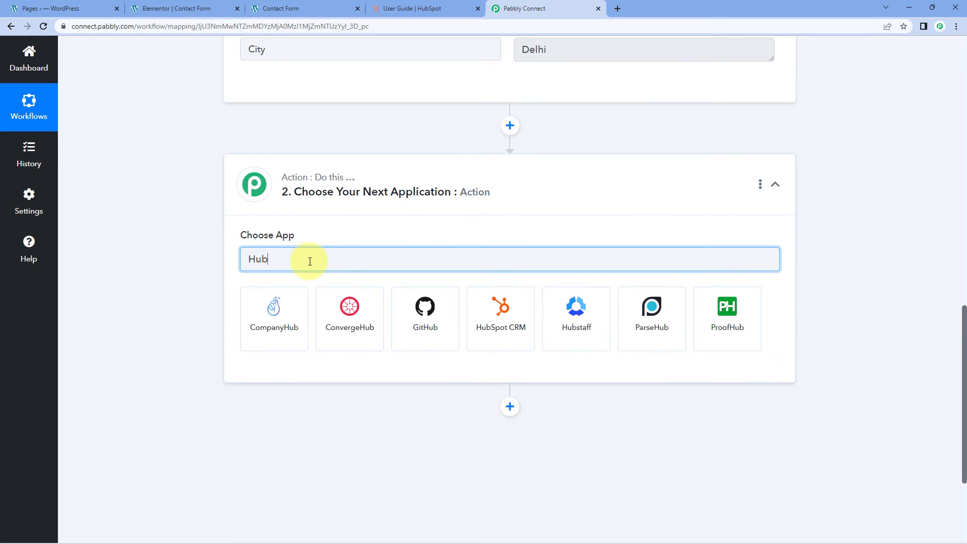
click(291, 309)
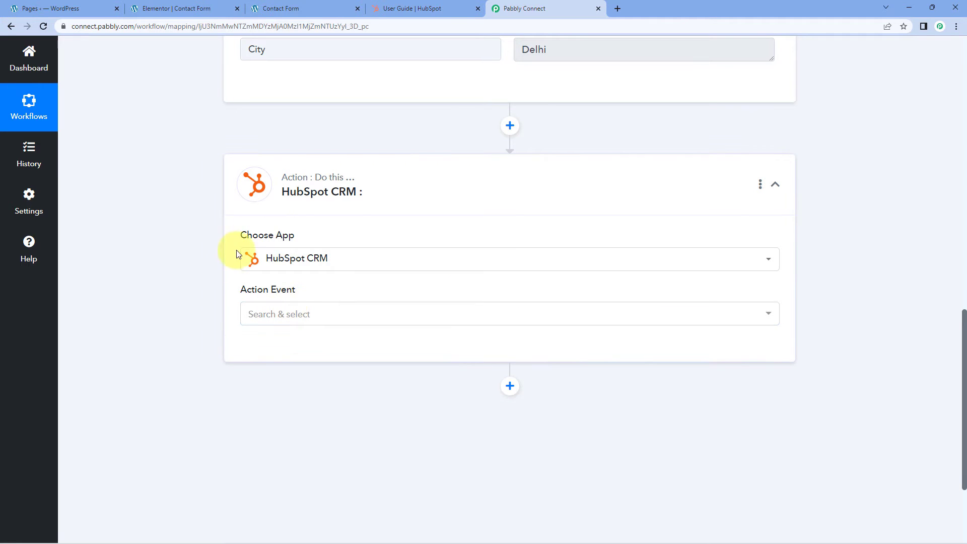
click(334, 314)
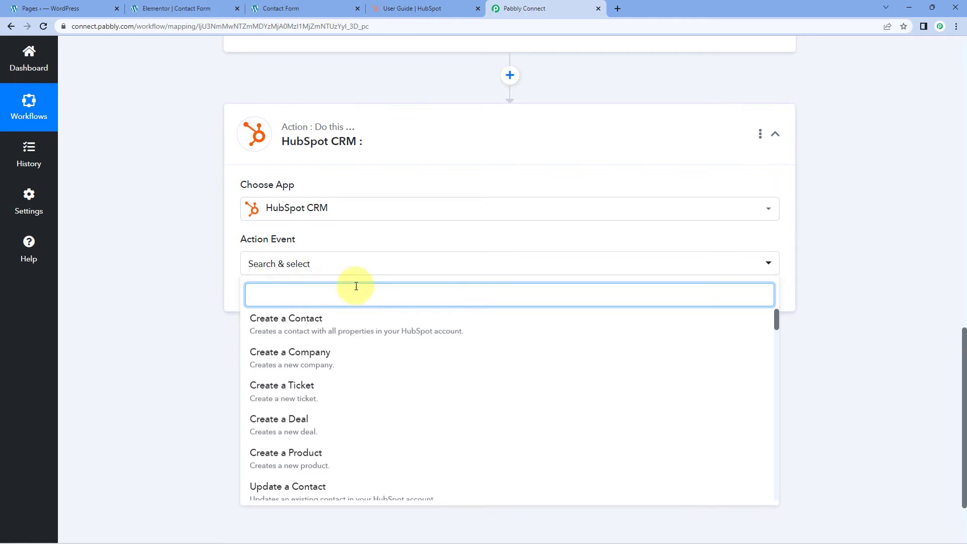
click(339, 324)
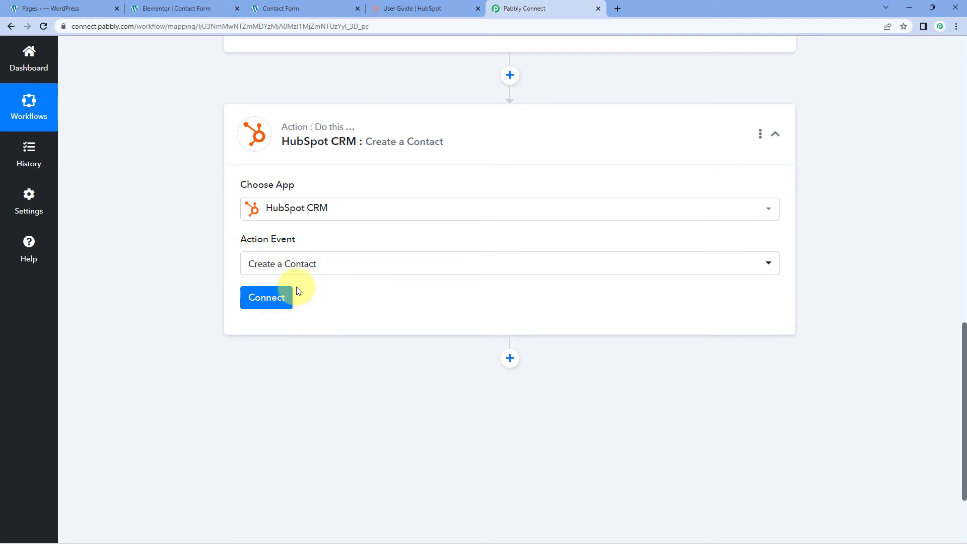
- Add a new HubSpot CRM connection to the action and authorize it with the pabbly account
click(282, 298)
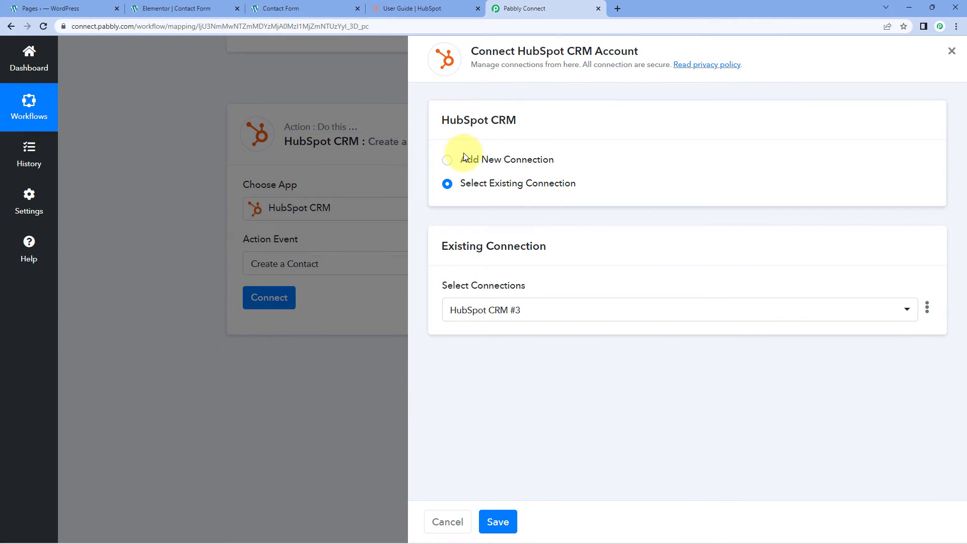
click(447, 161)
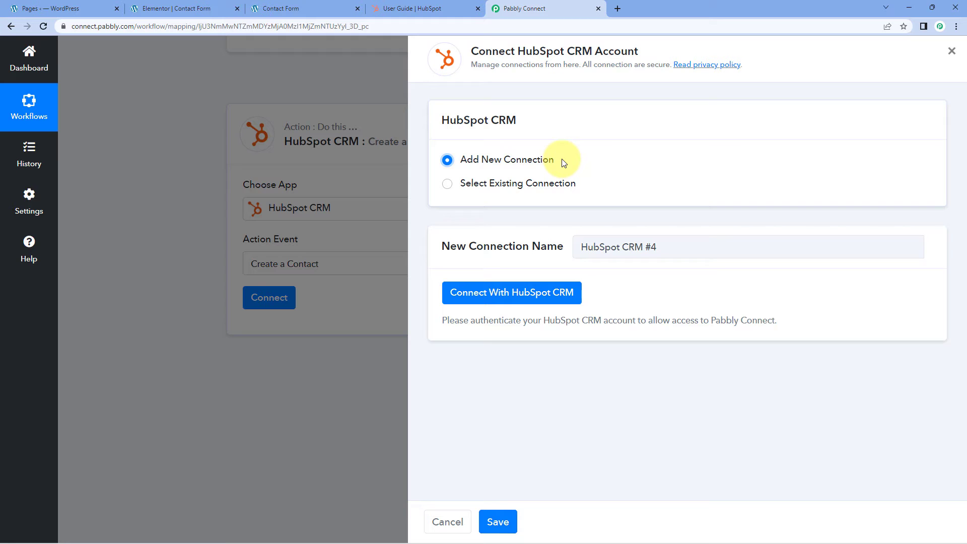
click(514, 297)
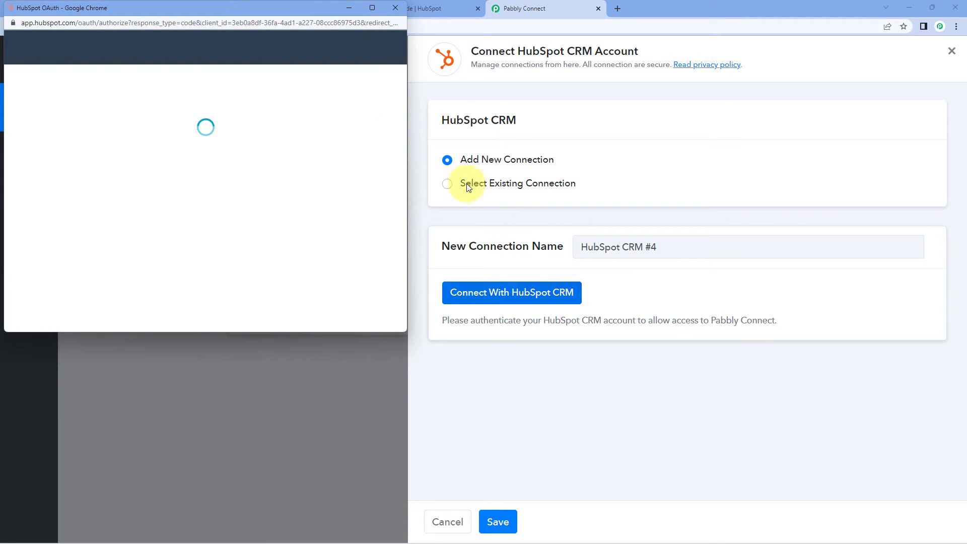
scroll(96, 221, down, 4)
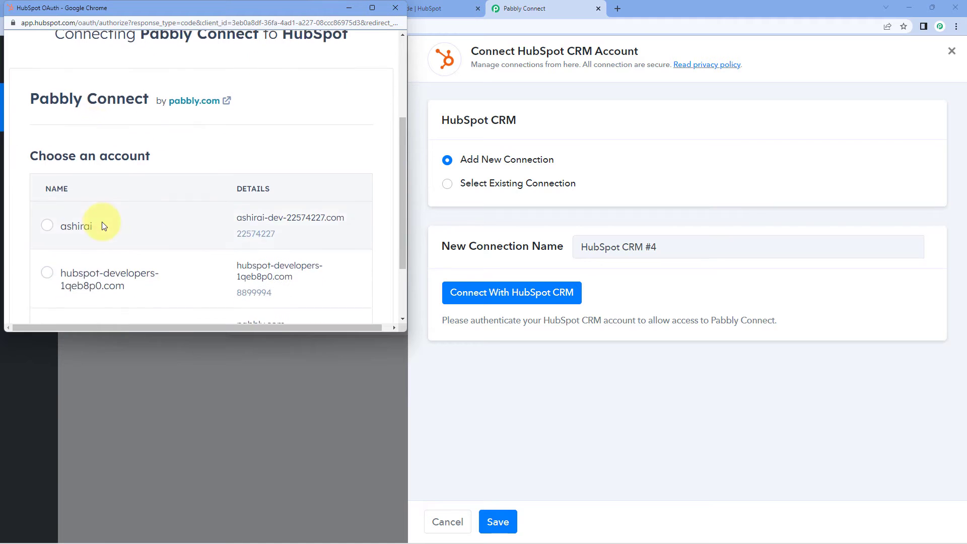
scroll(102, 226, down, 1)
click(47, 280)
scroll(146, 227, down, 1)
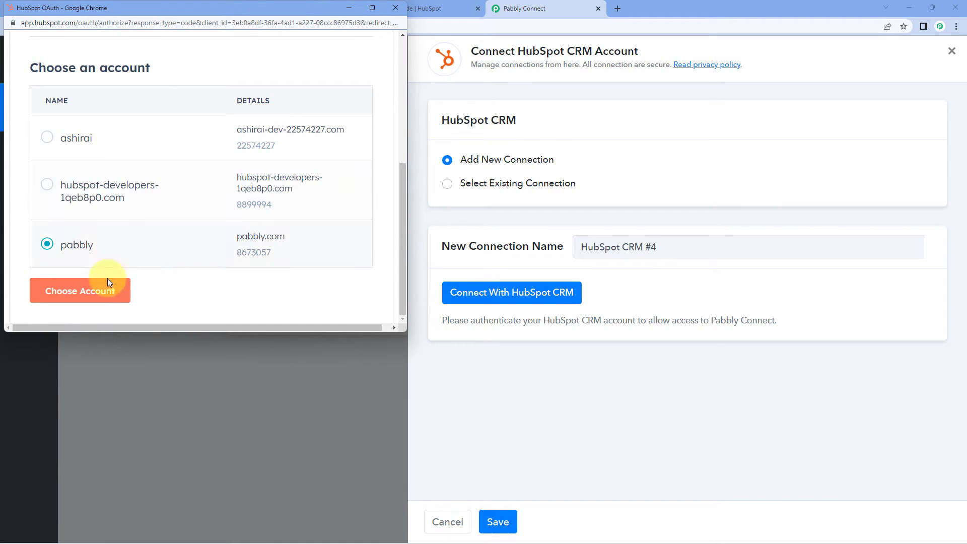
click(108, 285)
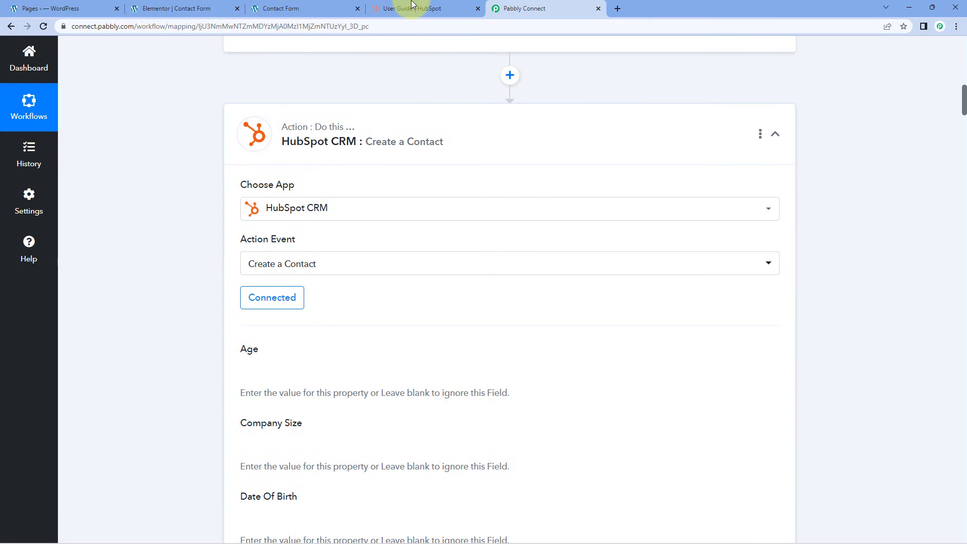
- Look in on HubSpot, return to Pabbly Connect and examine the Create a Contact fields and the trigger's response data
click(410, 8)
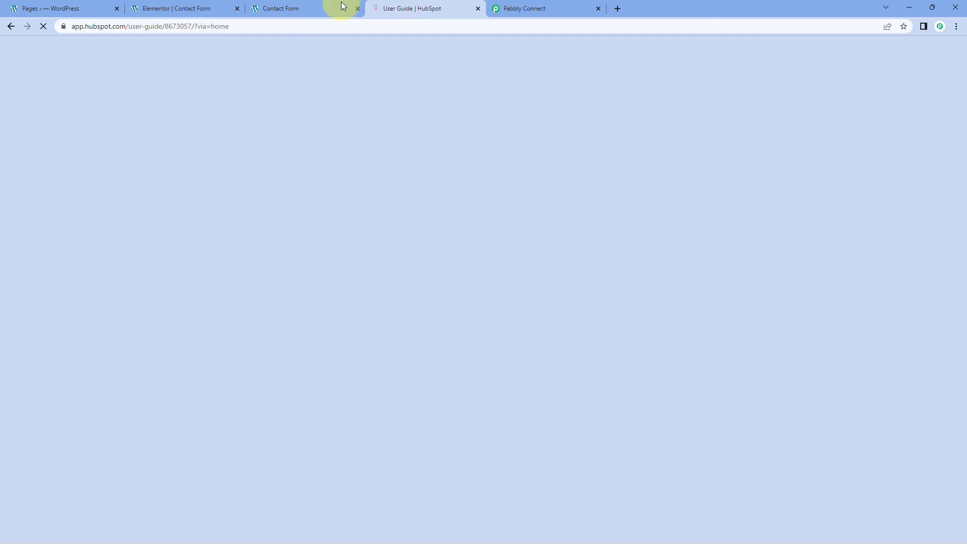
click(569, 6)
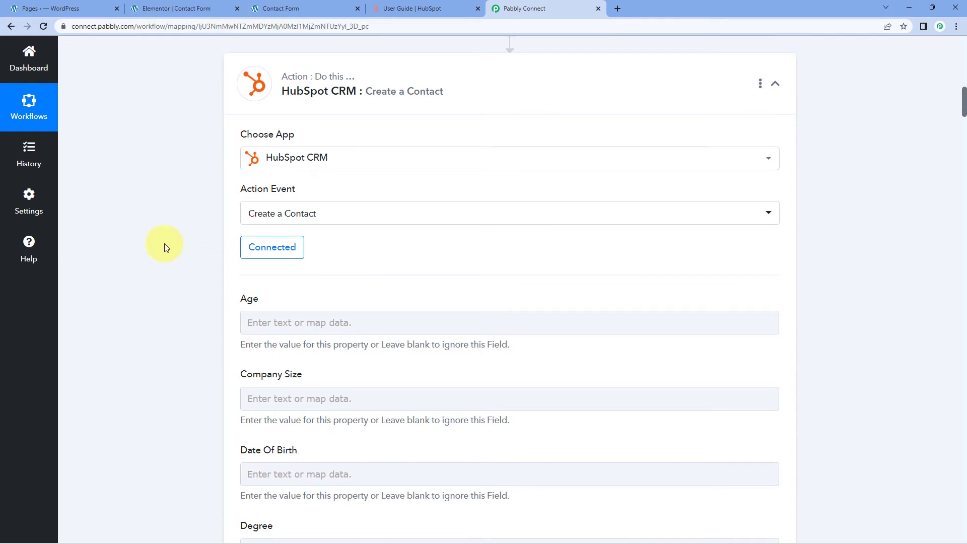
scroll(210, 209, down, 2)
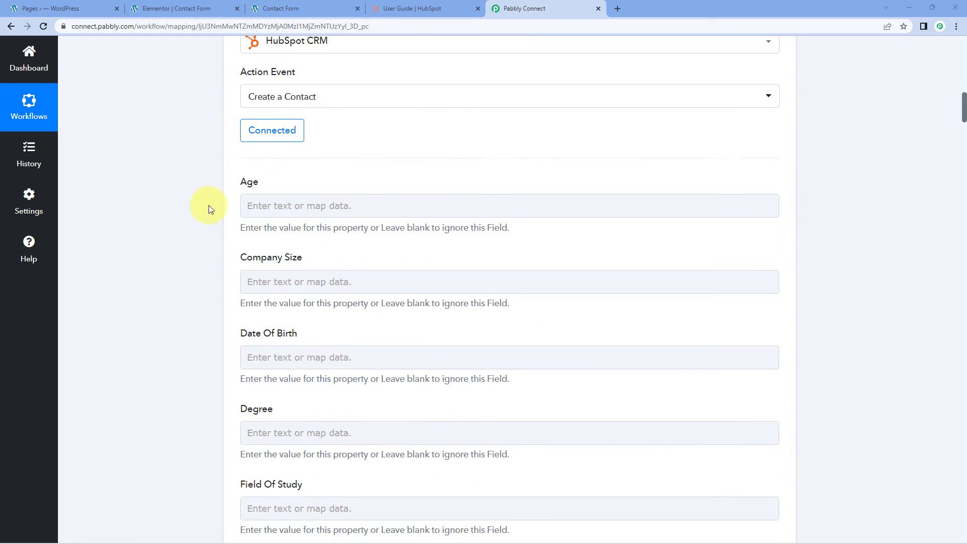
scroll(211, 209, down, 4)
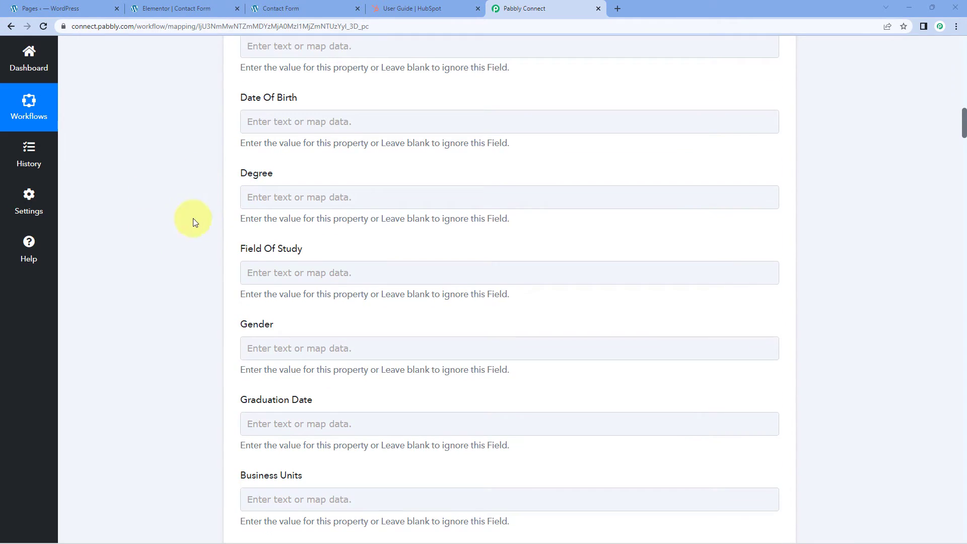
scroll(196, 222, down, 2)
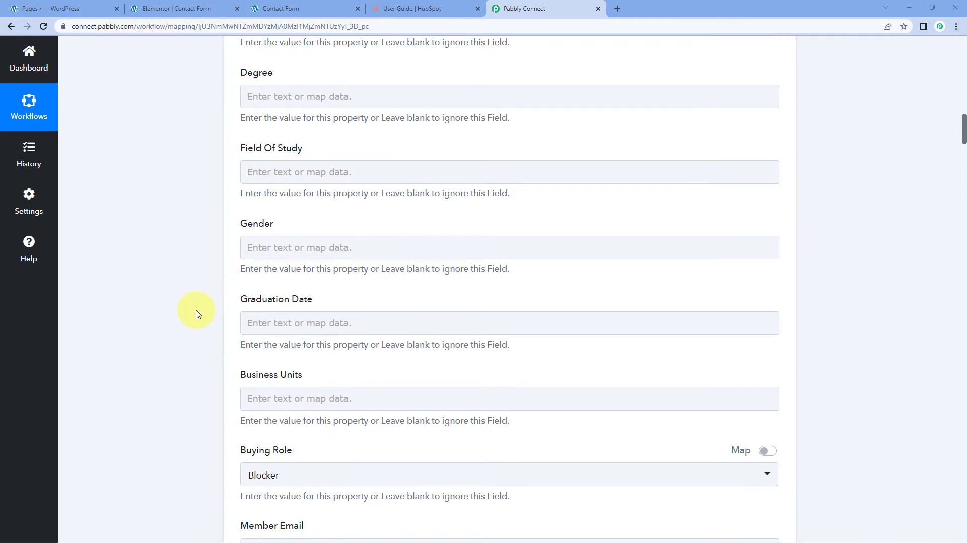
scroll(197, 313, up, 9)
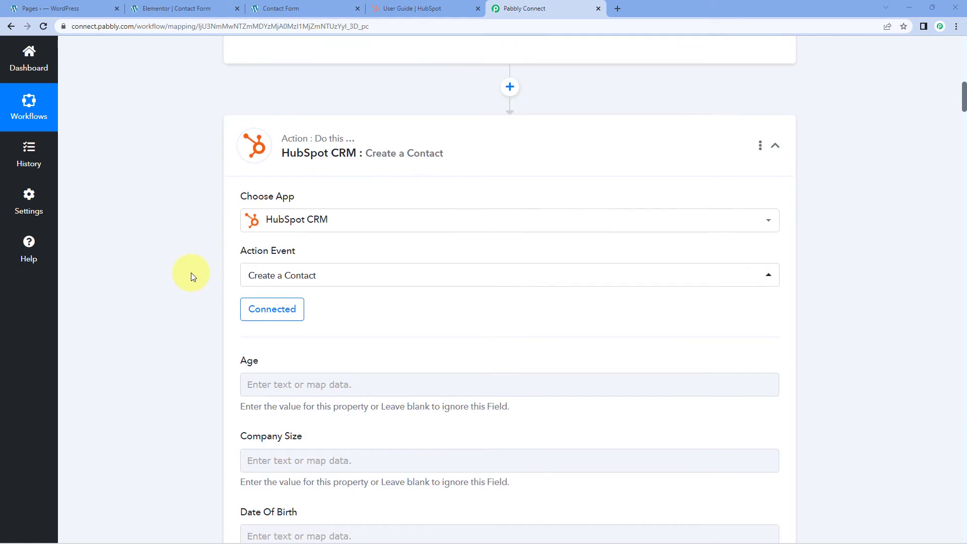
scroll(192, 273, down, 4)
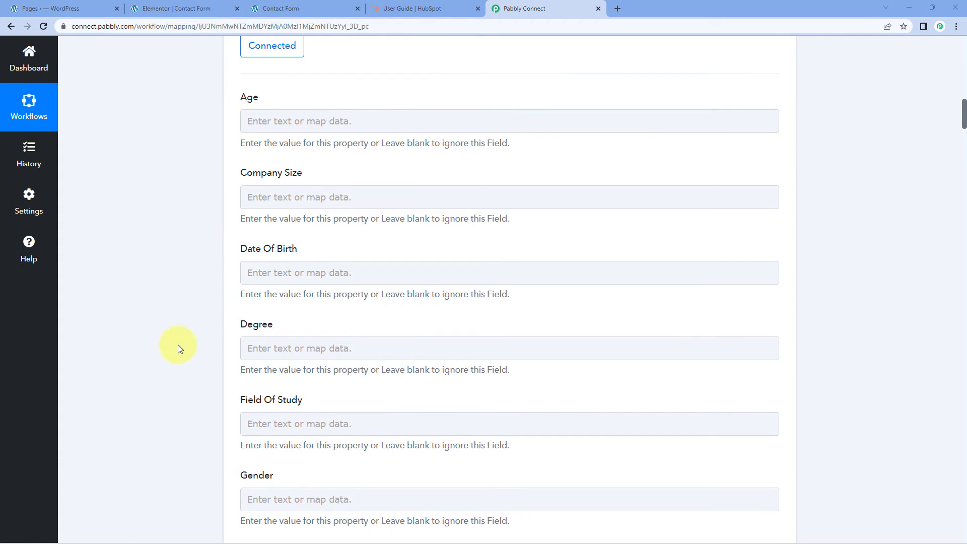
scroll(210, 216, up, 9)
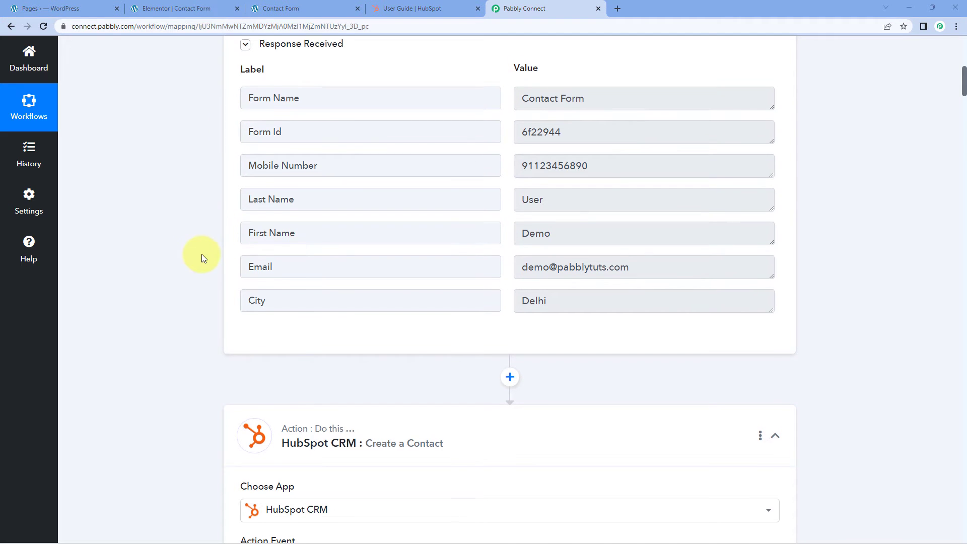
- Examine the HubSpot Create a Contact fields, including the options offered for Status and Buying Role
scroll(196, 252, down, 3)
scroll(216, 197, down, 4)
scroll(229, 185, down, 6)
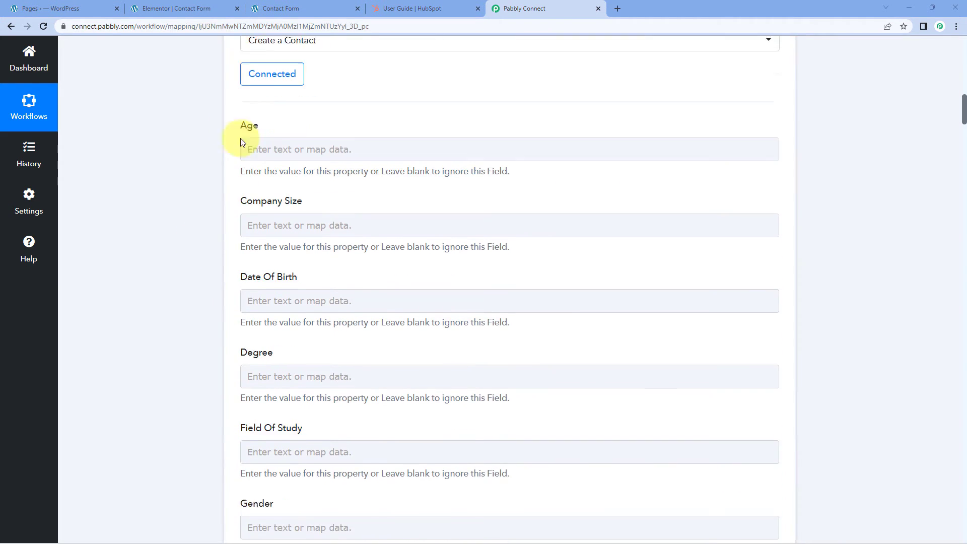
scroll(190, 186, down, 3)
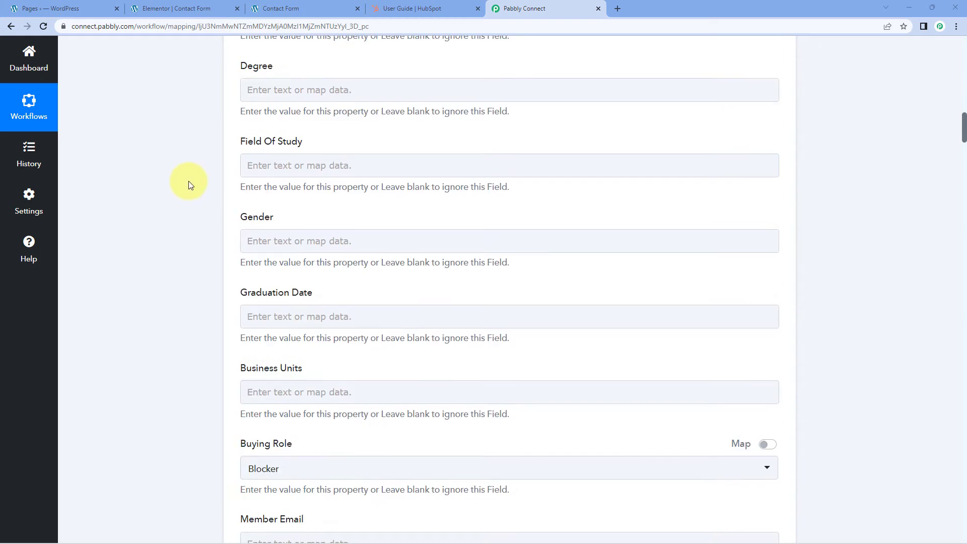
scroll(167, 322, down, 3)
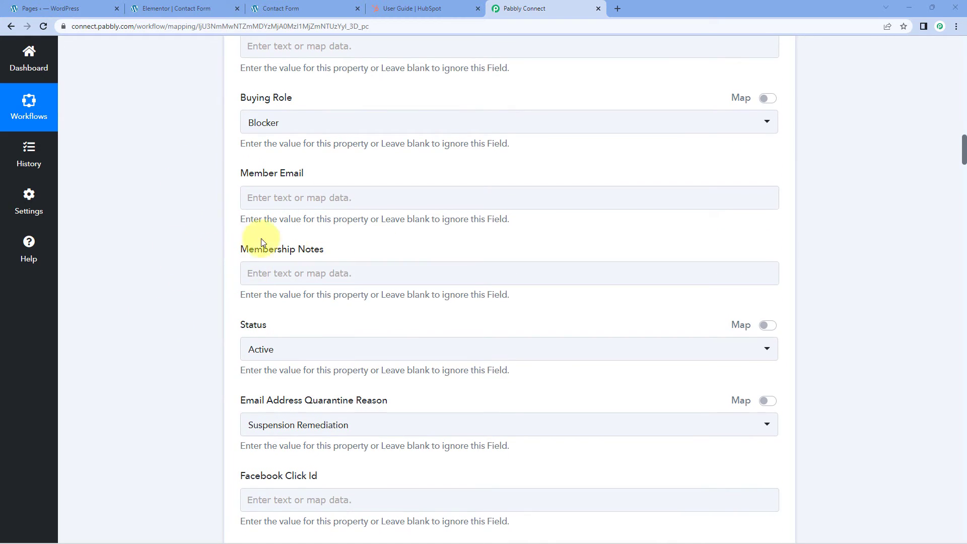
scroll(252, 233, down, 3)
scroll(212, 262, down, 7)
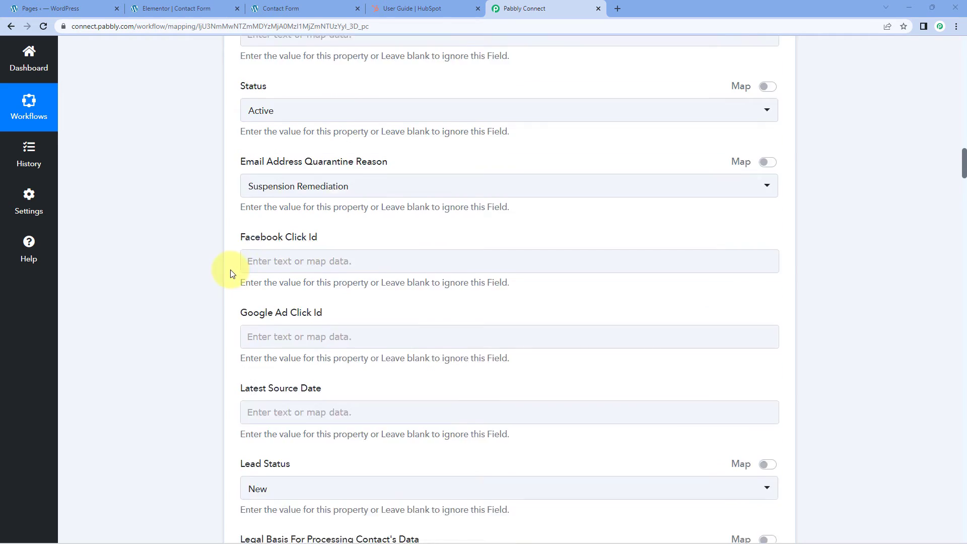
scroll(213, 261, up, 5)
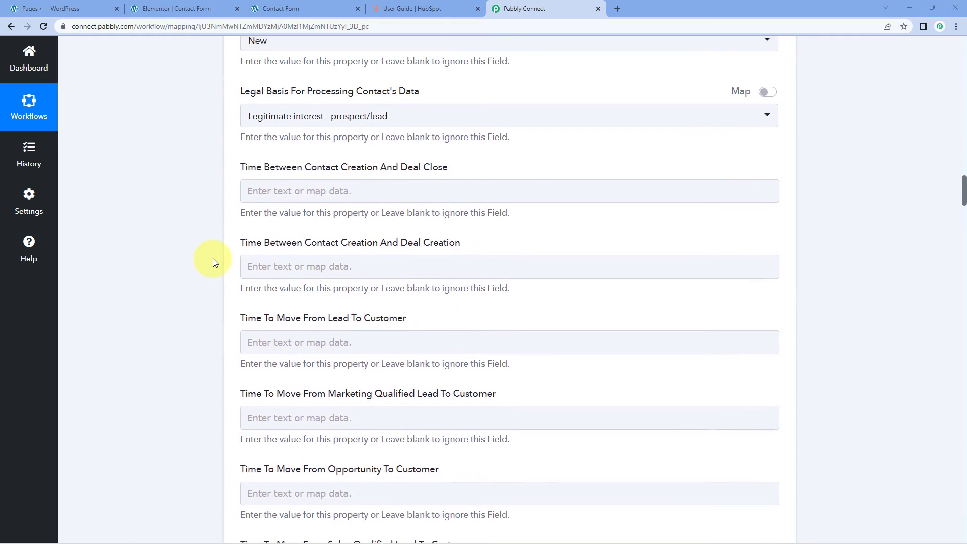
scroll(212, 262, up, 5)
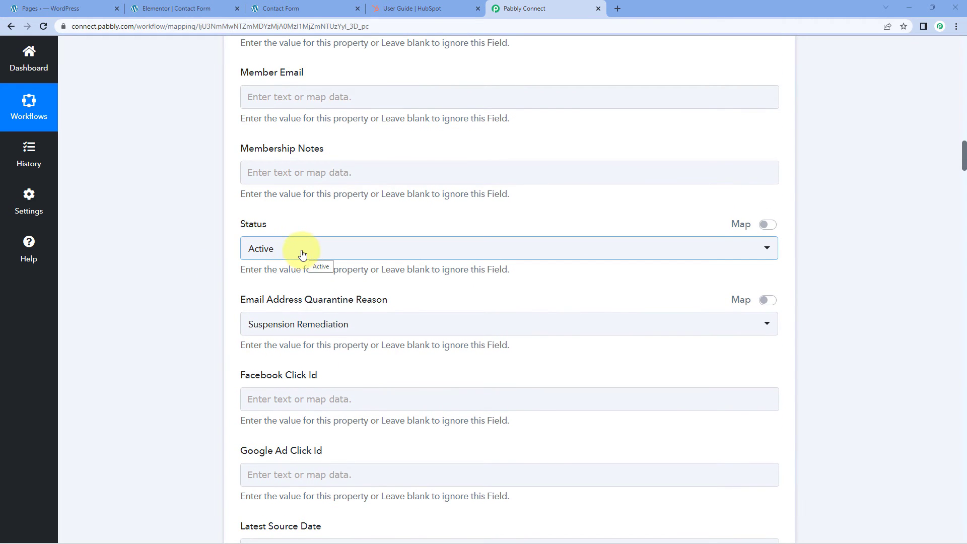
click(302, 254)
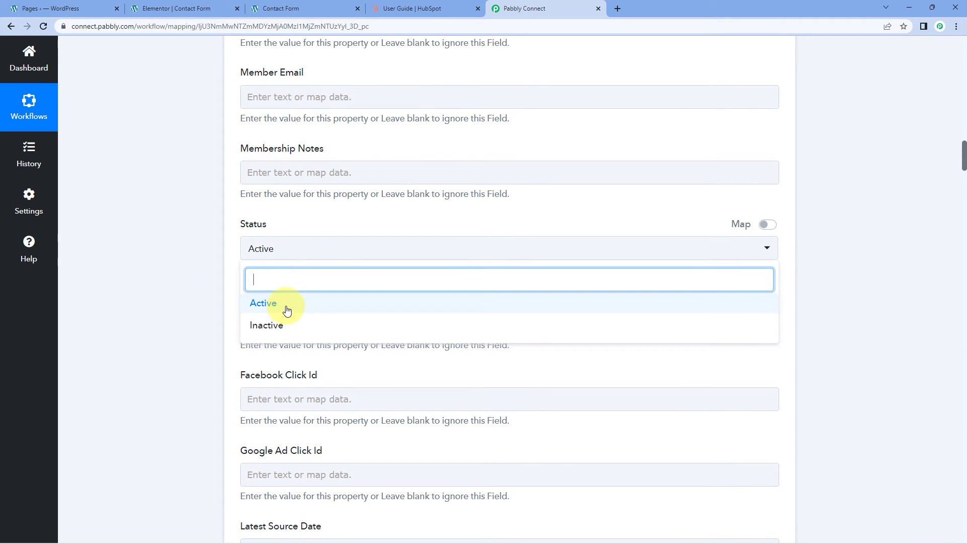
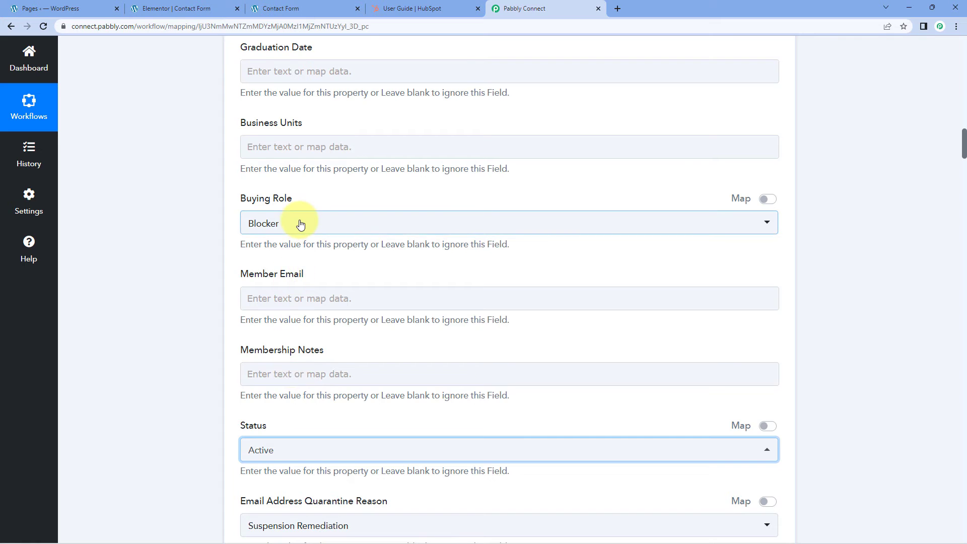
click(301, 224)
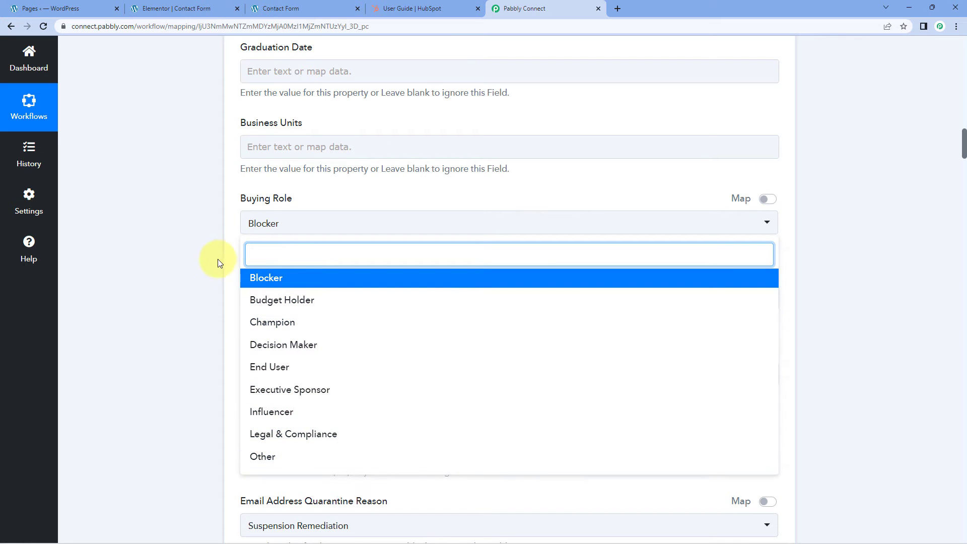
click(231, 267)
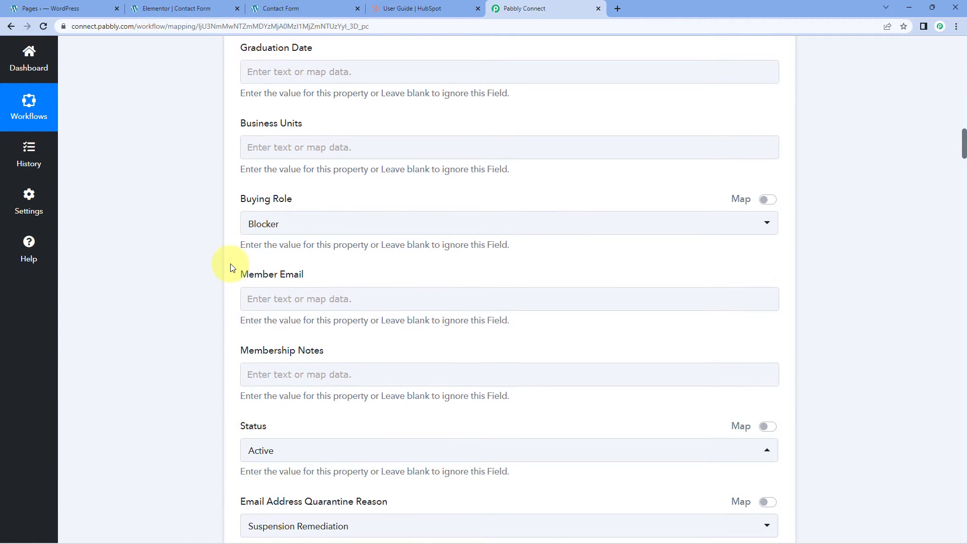
- Set the contact's Time Zone to UTC +05:30 Asia Kolkata
scroll(231, 267, up, 12)
scroll(231, 268, down, 20)
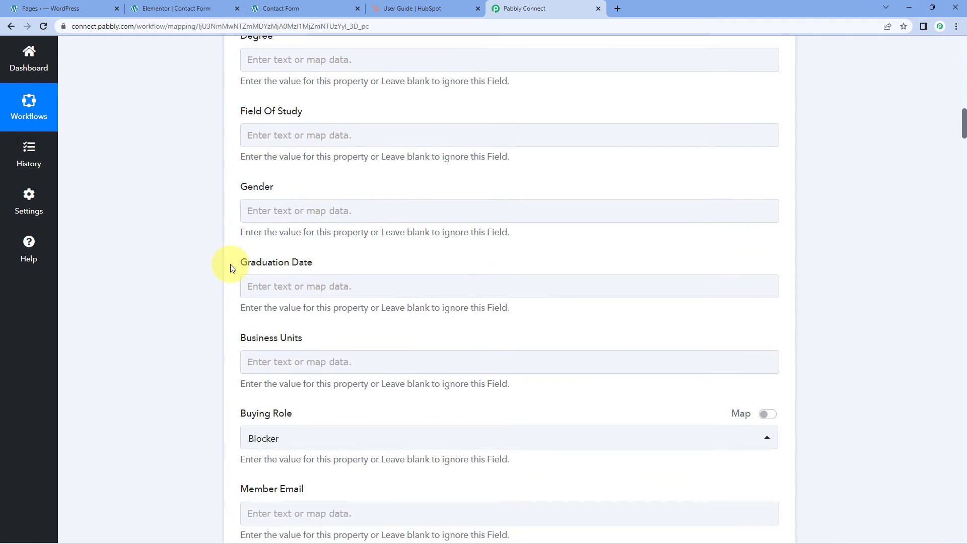
scroll(231, 272, down, 14)
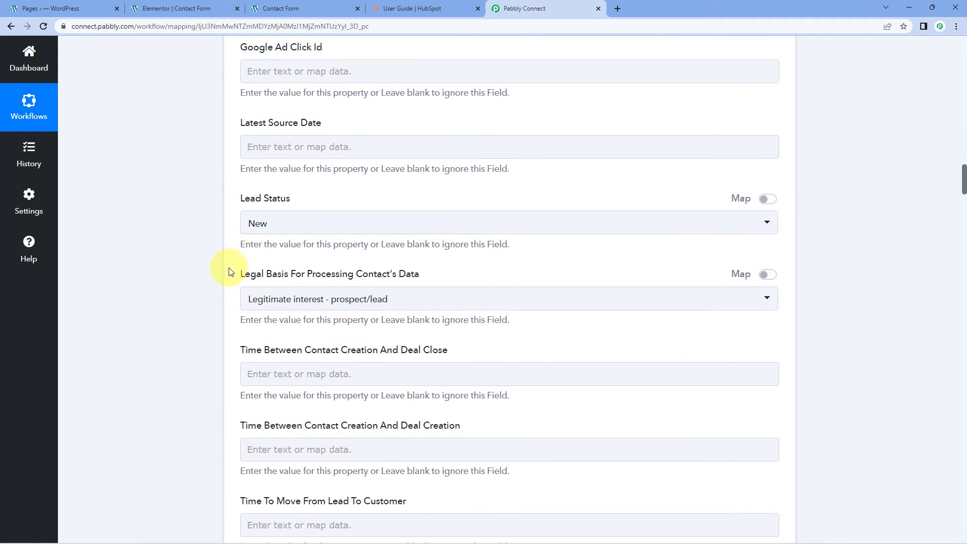
scroll(231, 267, down, 4)
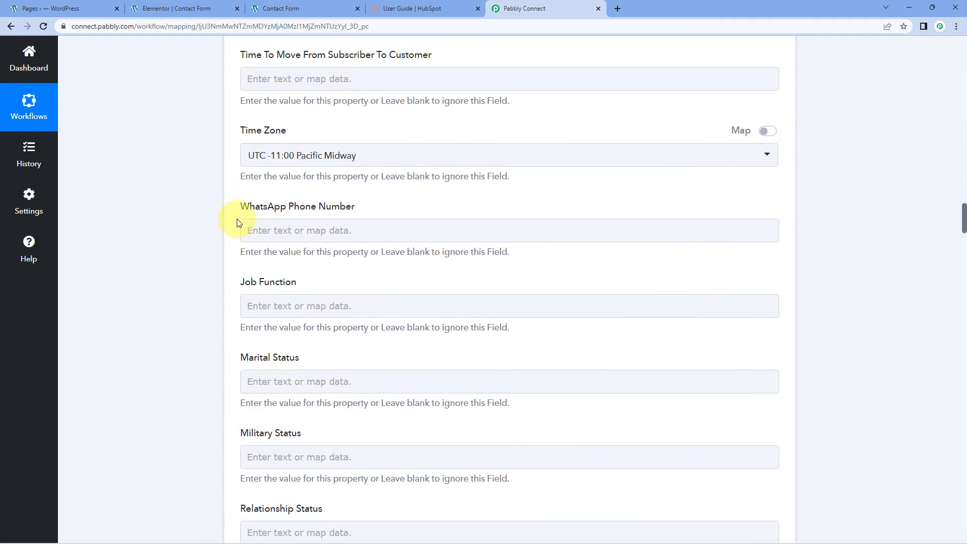
click(368, 158)
scroll(351, 277, down, 9)
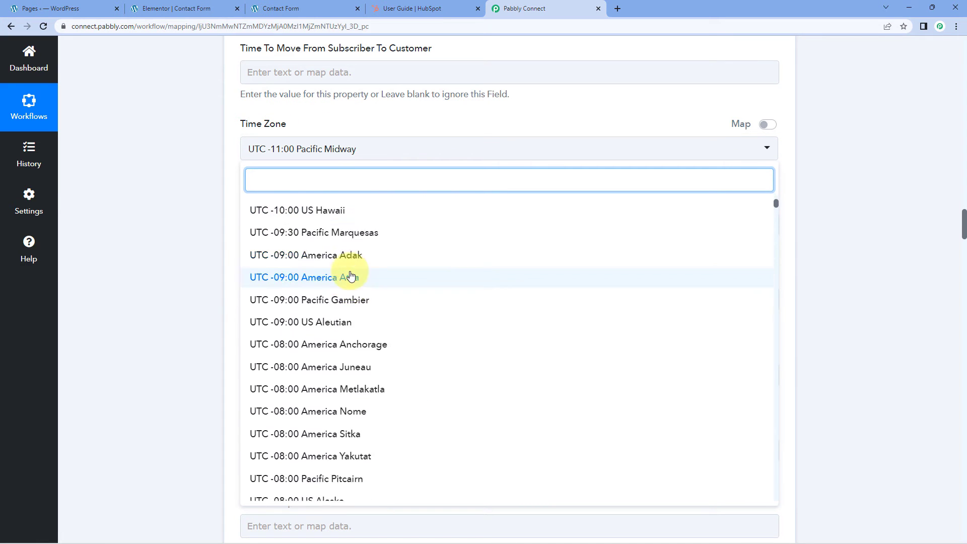
scroll(353, 292, down, 14)
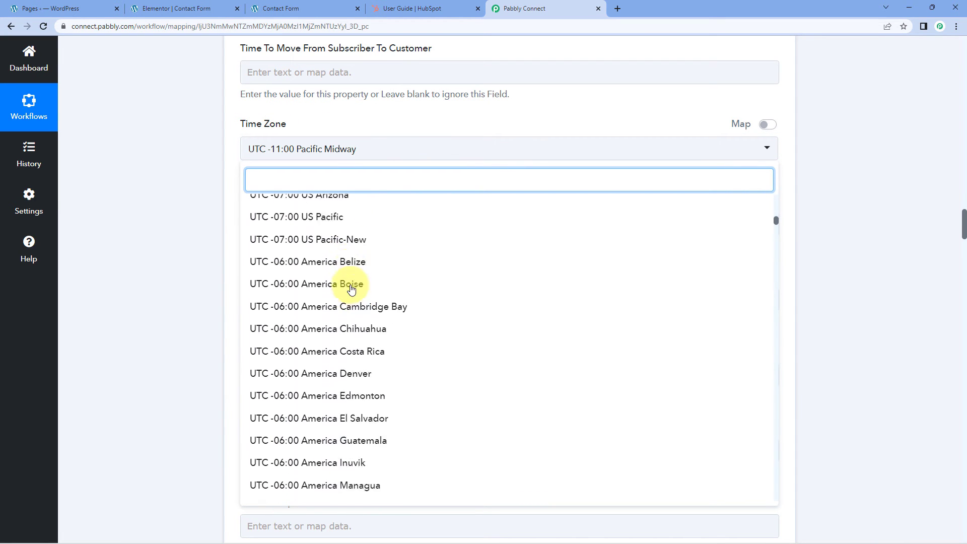
scroll(359, 305, down, 15)
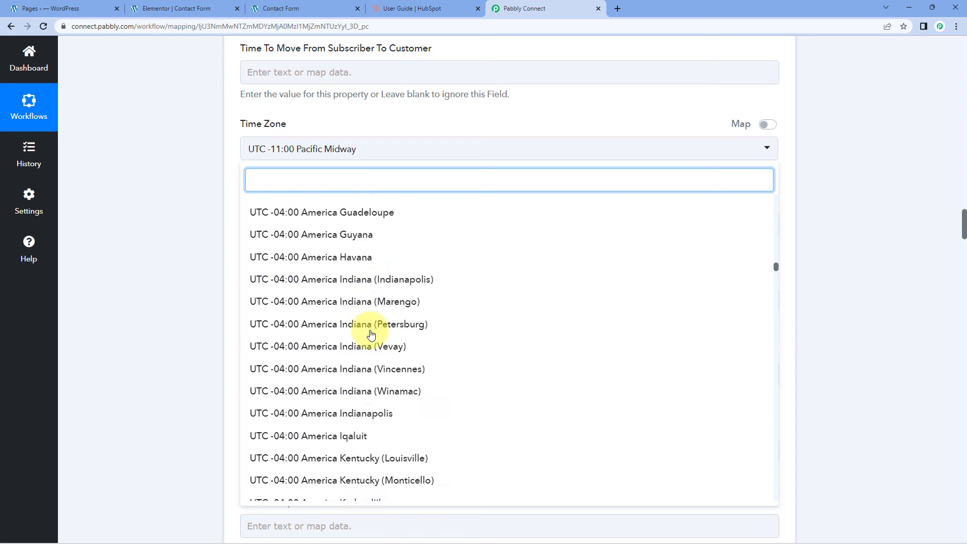
drag(776, 291, 805, 421)
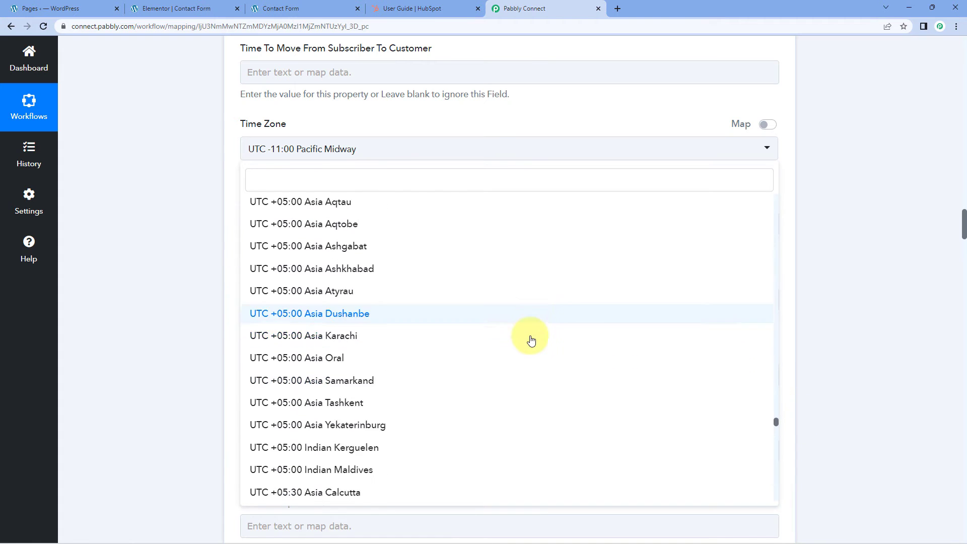
scroll(501, 339, down, 5)
scroll(435, 324, up, 3)
scroll(434, 324, up, 1)
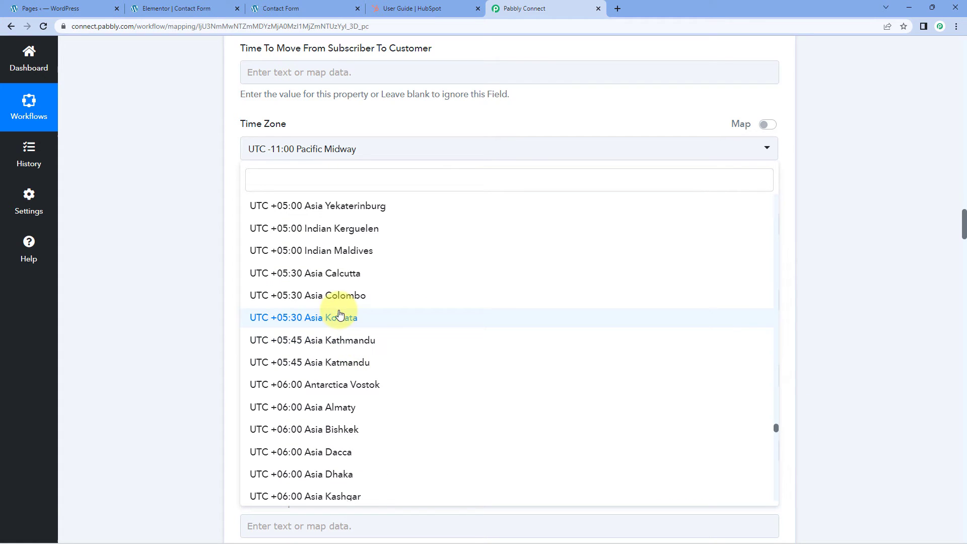
click(308, 323)
- Review the contact fields down to First Name, check them against the WordPress contact form's fields, and return to Pabbly Connect
scroll(170, 250, down, 4)
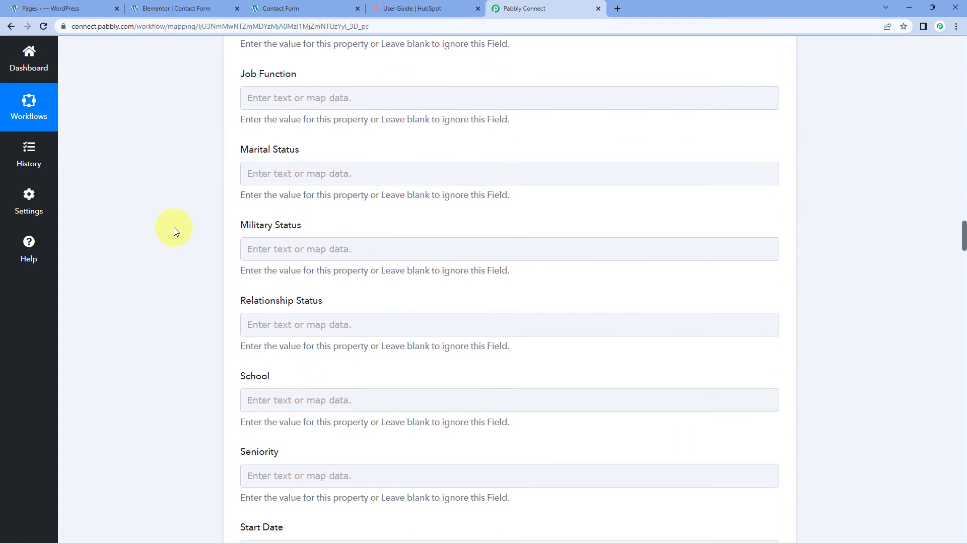
scroll(177, 228, down, 7)
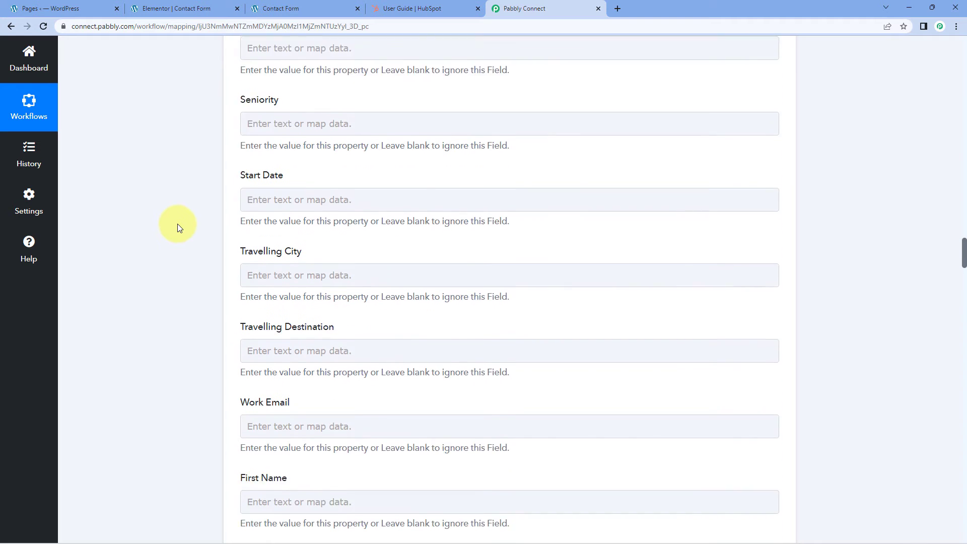
scroll(178, 228, down, 4)
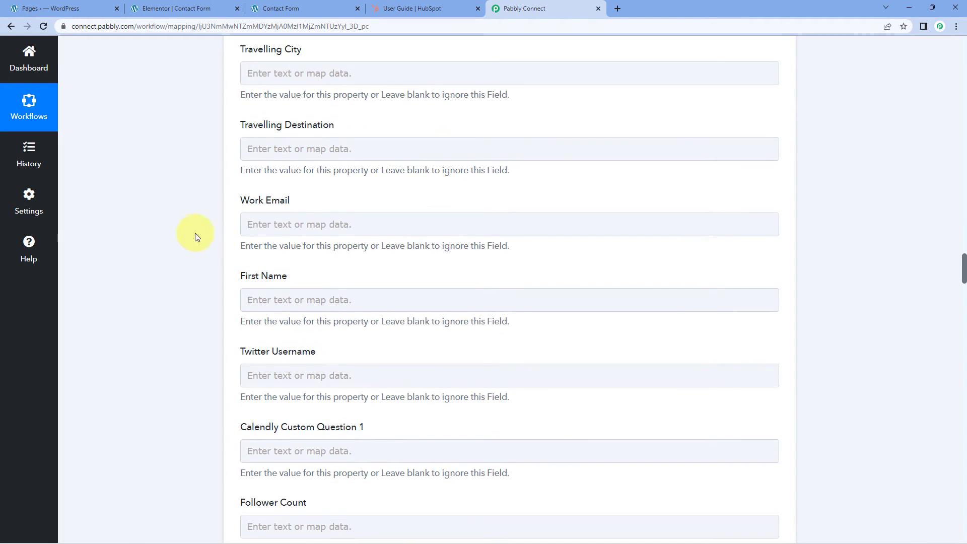
scroll(231, 255, down, 3)
click(282, 247)
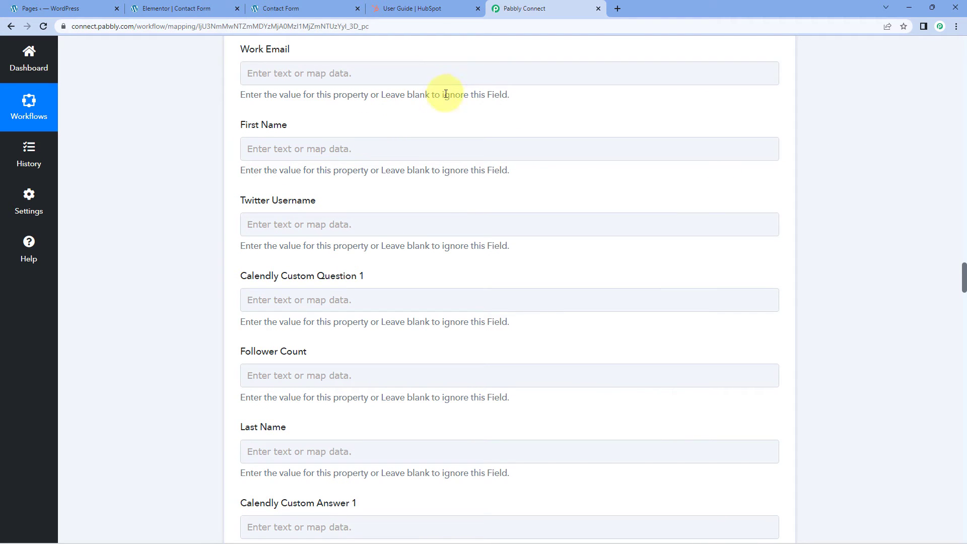
click(318, 7)
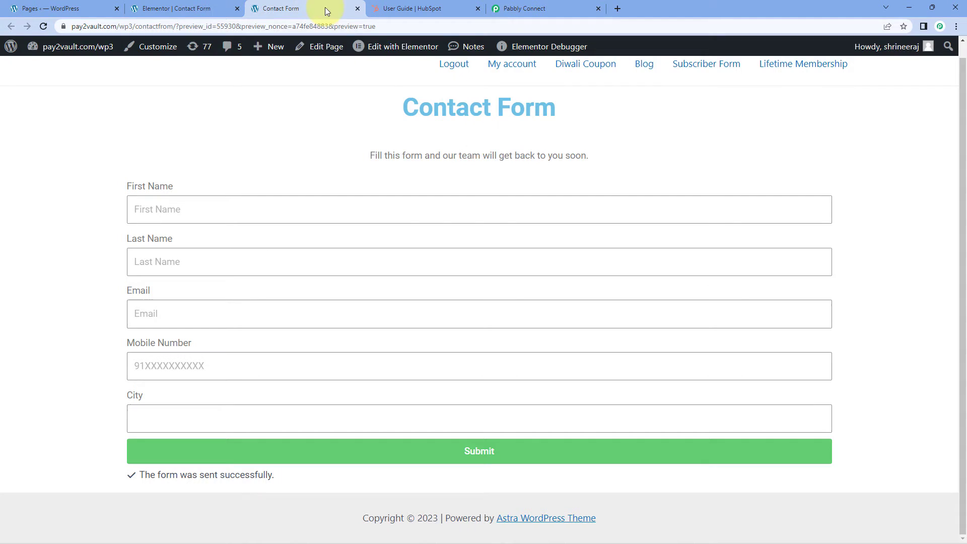
click(512, 5)
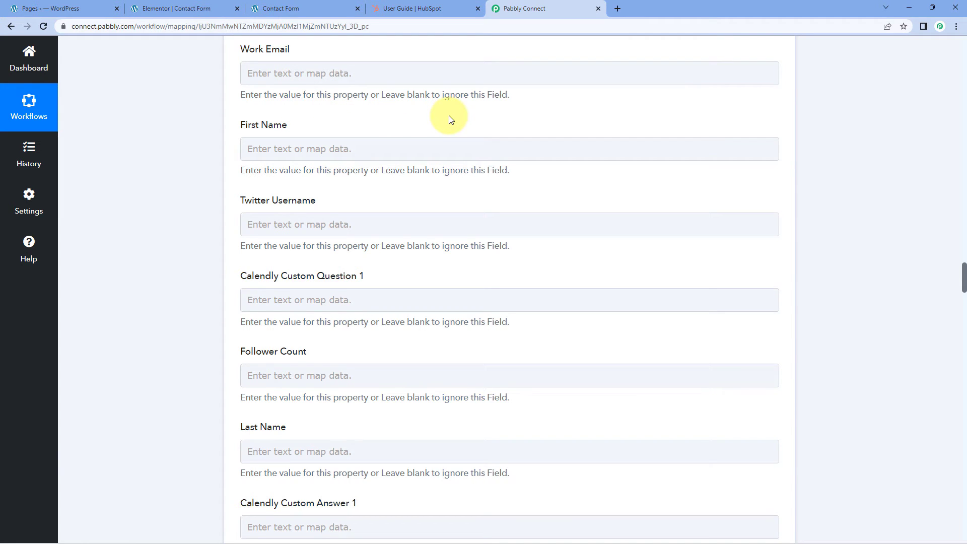
- Map the contact's First Name field to the First Name value from the Elementor New Form Submission data
click(285, 156)
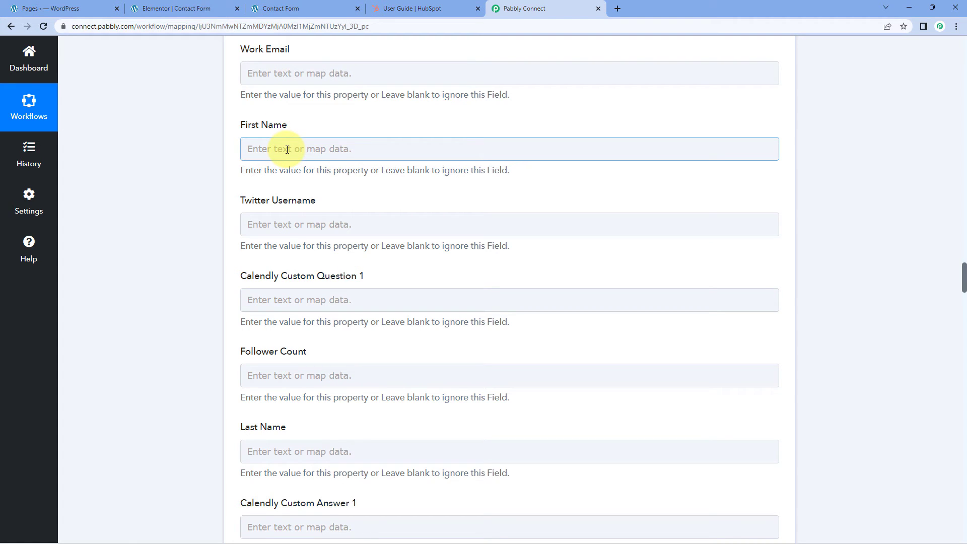
click(286, 150)
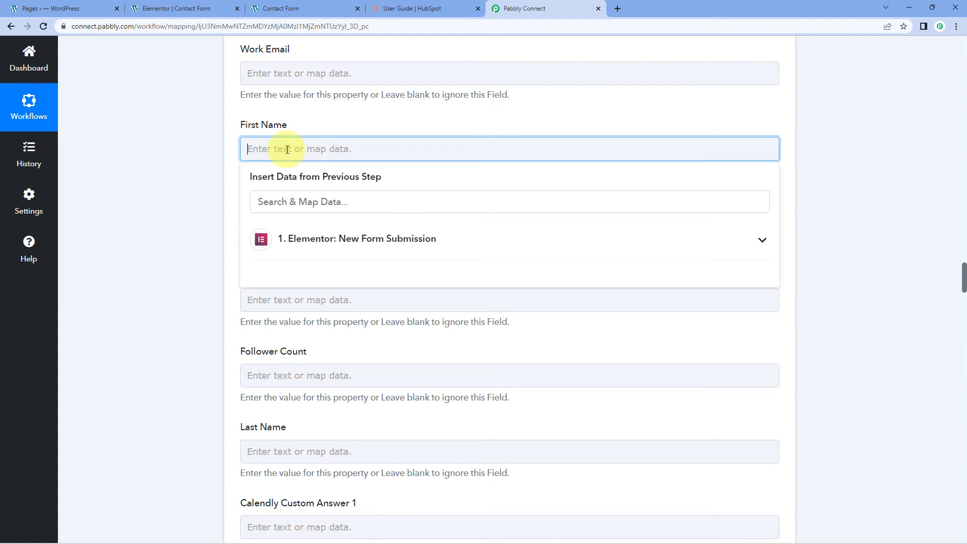
click(395, 240)
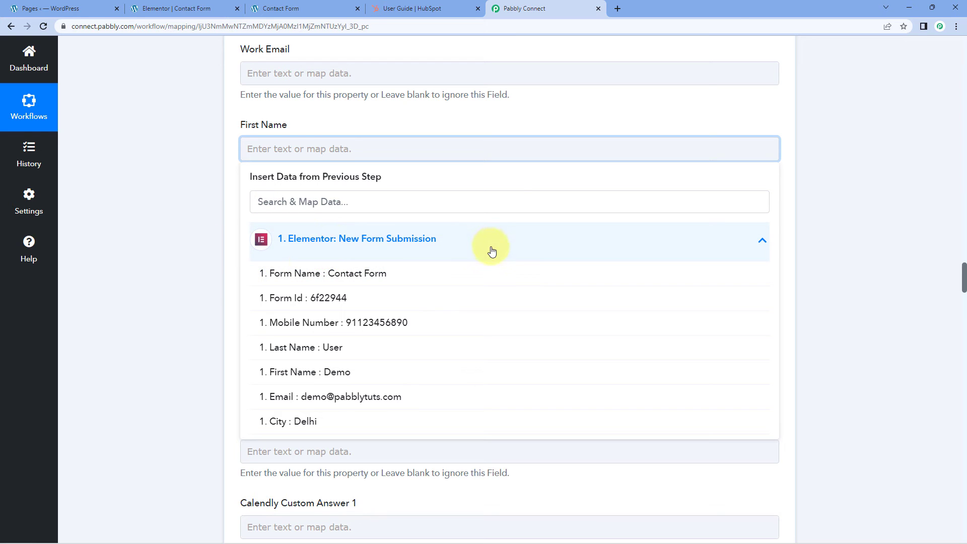
click(297, 377)
click(182, 258)
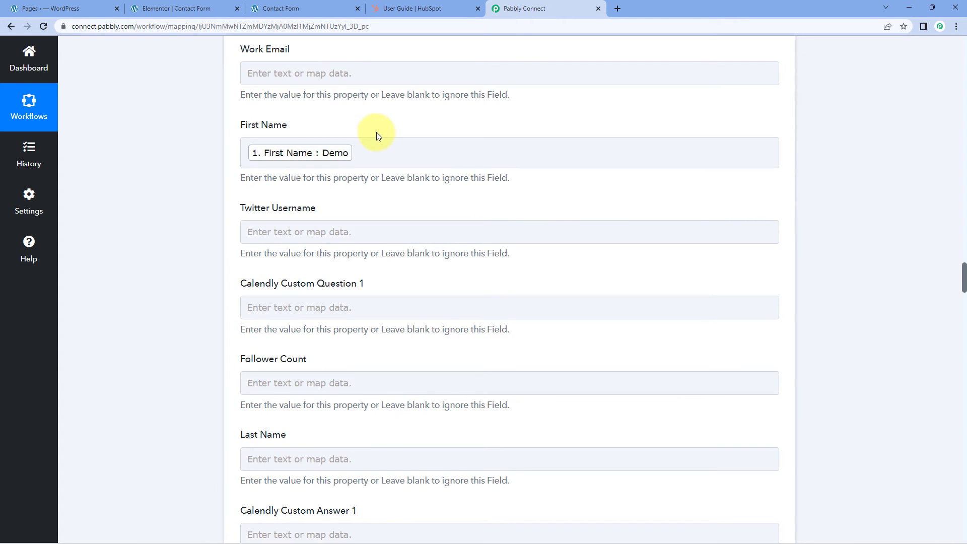
- Map the contact's Last Name field to the Last Name value from the Elementor New Form Submission data
scroll(343, 116, down, 1)
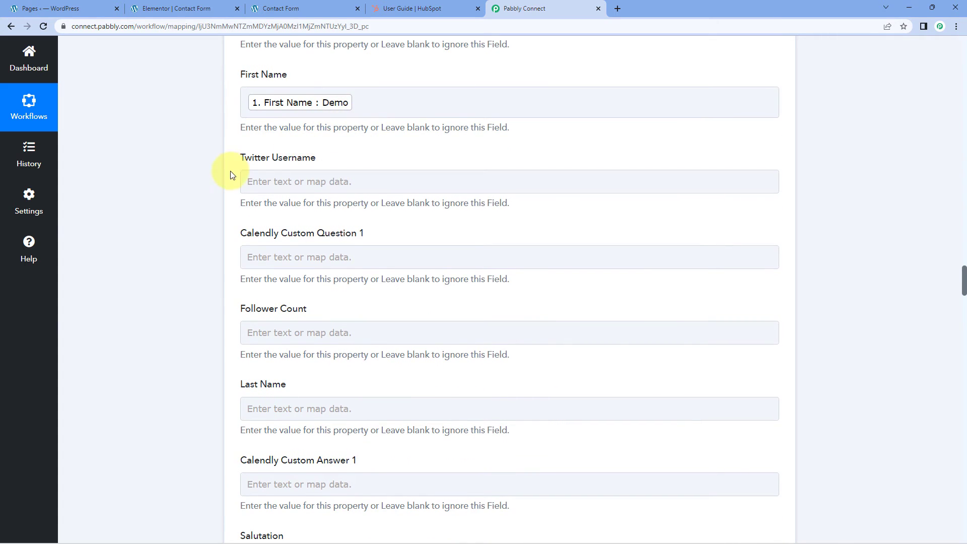
scroll(232, 174, down, 2)
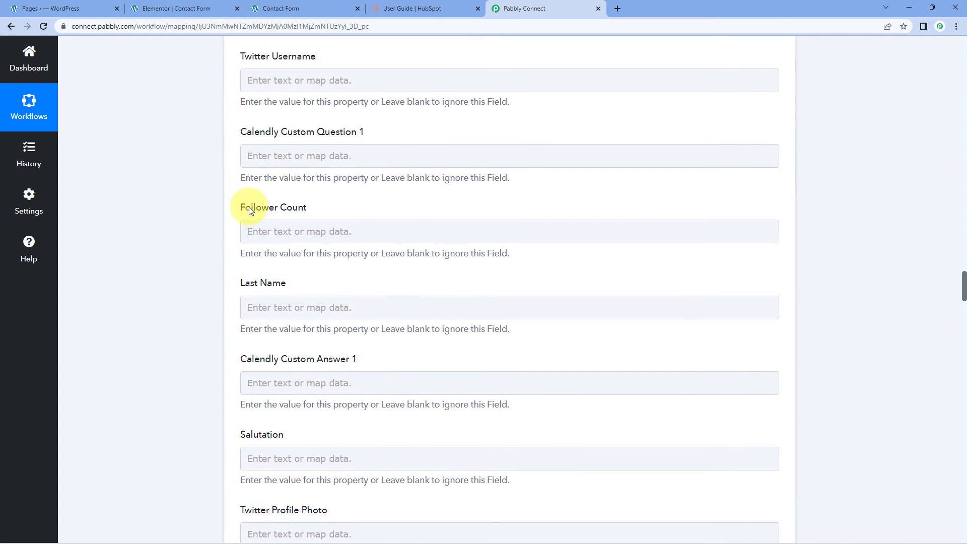
scroll(249, 209, down, 1)
click(280, 257)
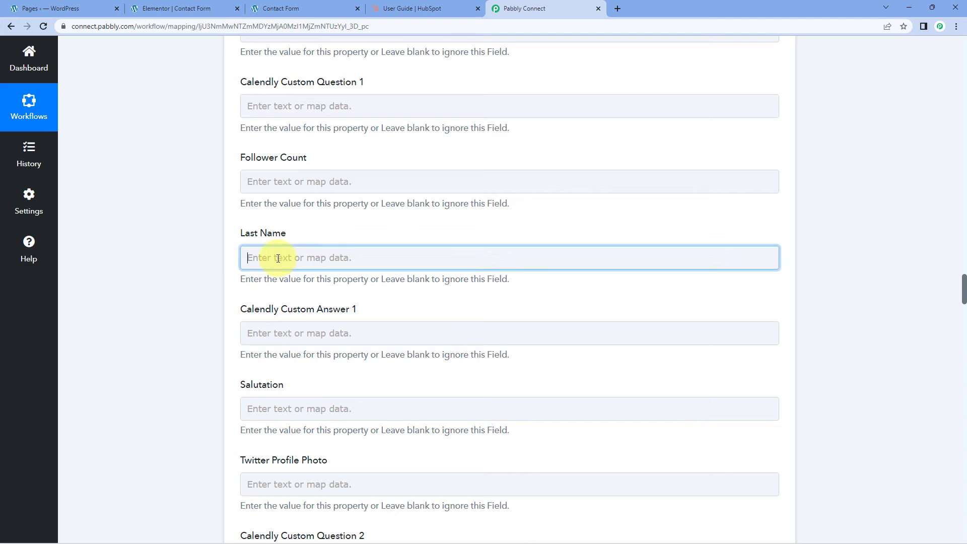
scroll(391, 302, down, 1)
click(379, 301)
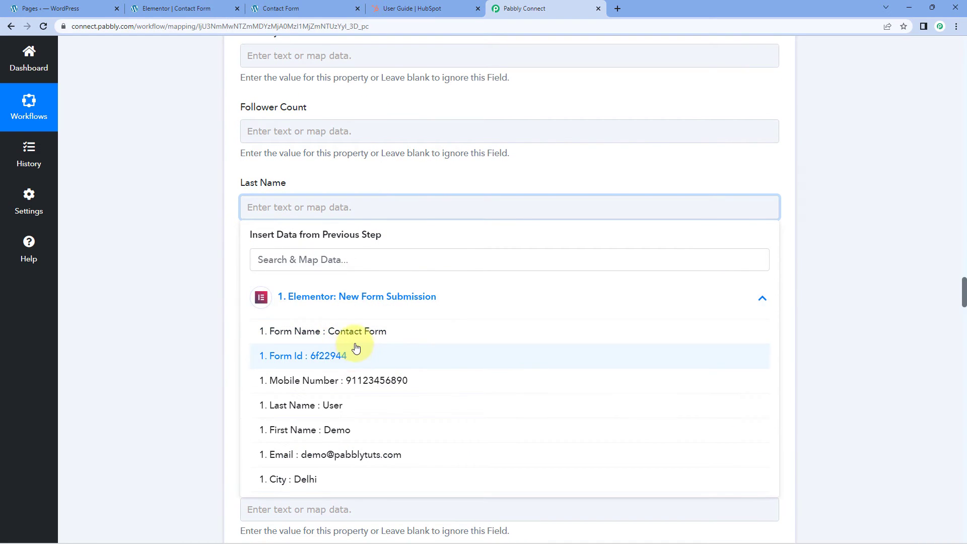
scroll(355, 343, down, 2)
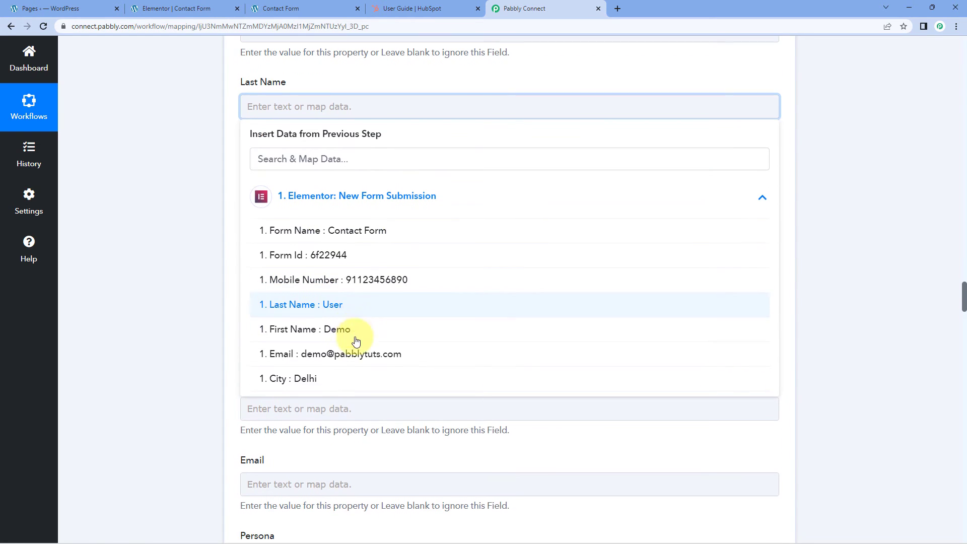
click(320, 309)
click(193, 203)
- Map the contact's Email field to the Email value from the Elementor New Form Submission data
scroll(195, 200, down, 1)
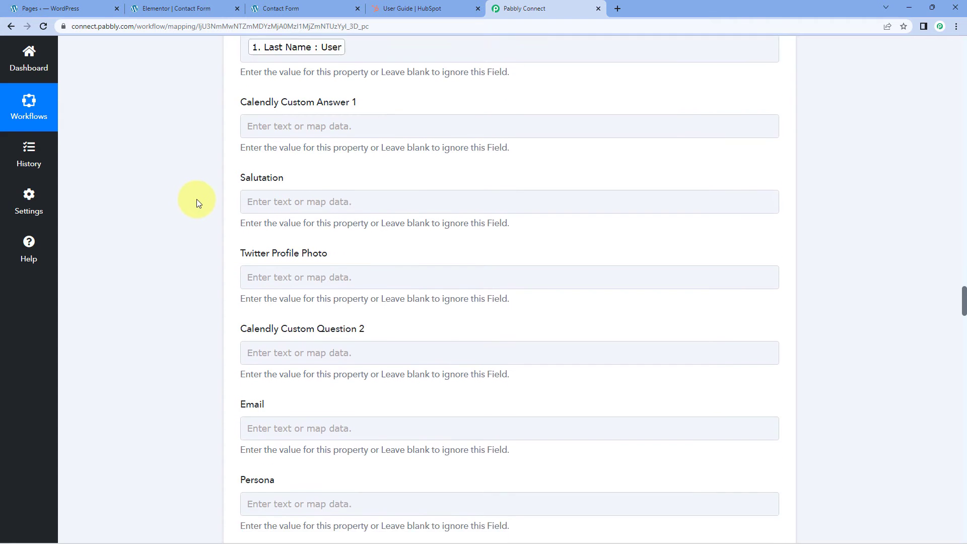
scroll(204, 196, down, 4)
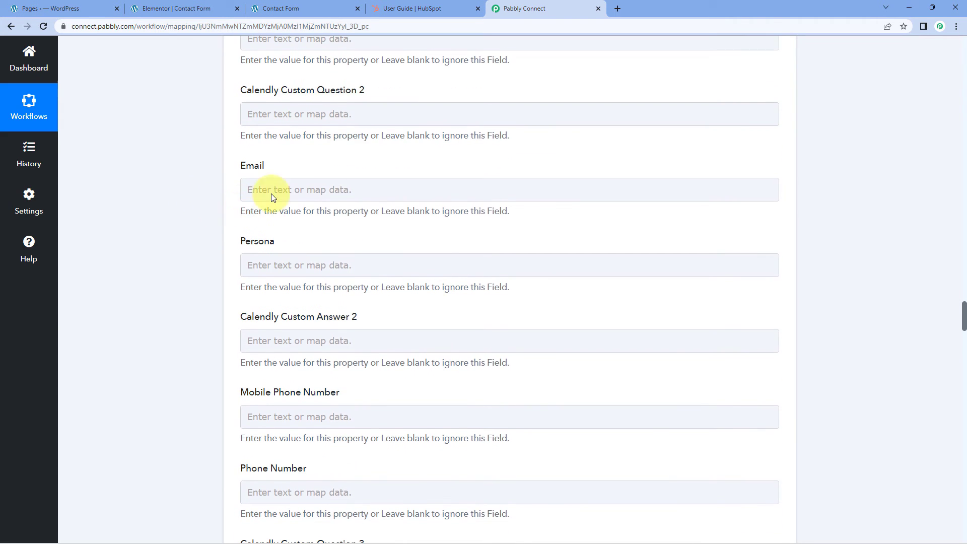
click(294, 185)
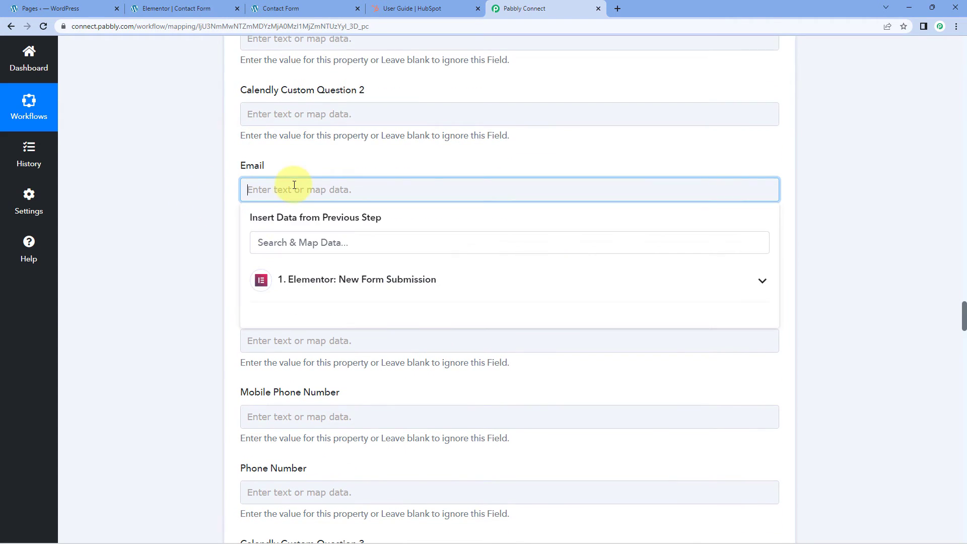
click(333, 282)
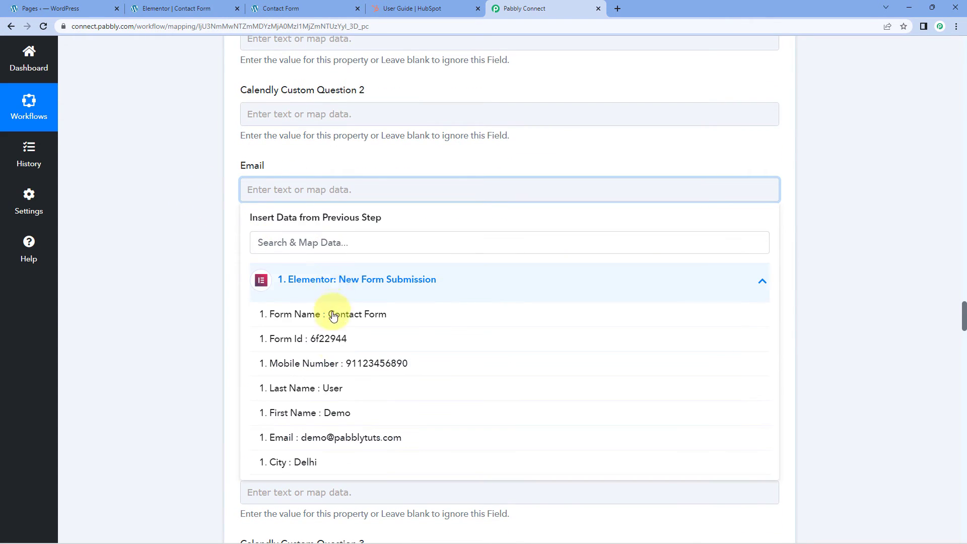
click(336, 442)
click(185, 304)
scroll(189, 301, down, 2)
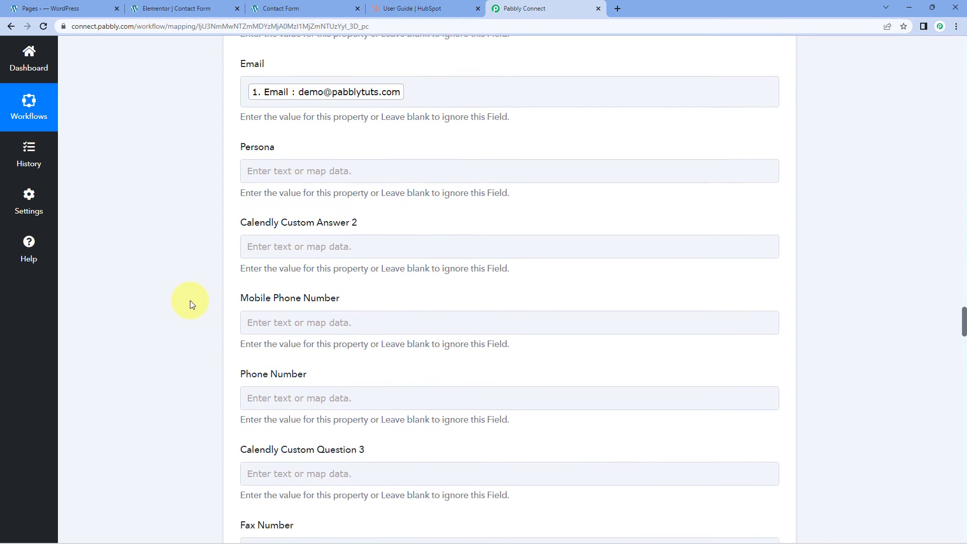
- Map the contact's Phone Number field to the Mobile Number value from the Elementor New Form Submission data
scroll(191, 300, down, 4)
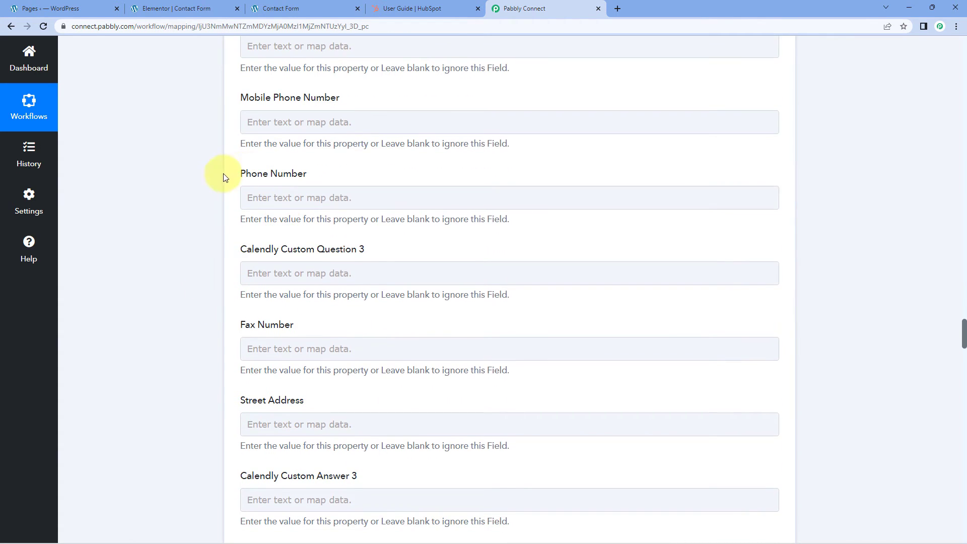
click(266, 200)
click(322, 293)
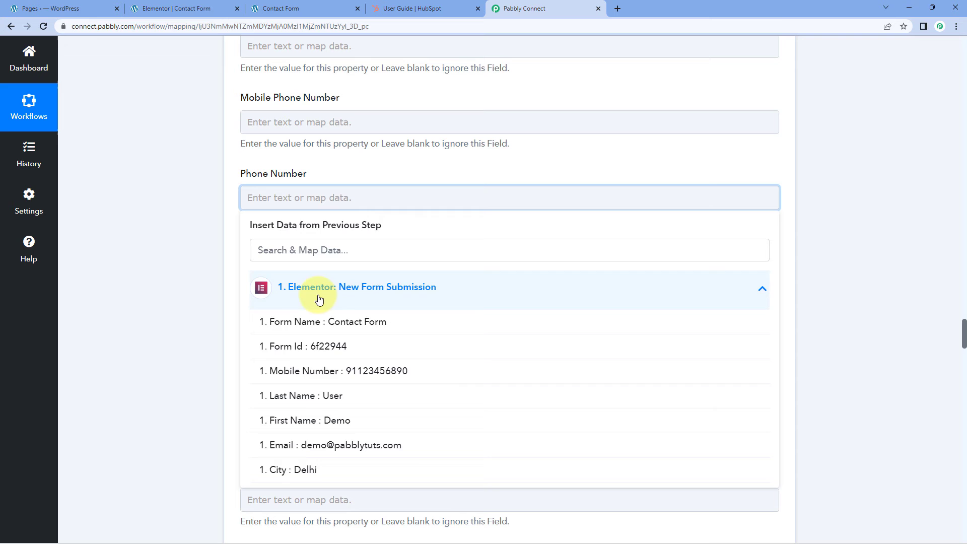
click(324, 374)
click(179, 289)
- Map the contact's City field to the City value from the Elementor New Form Submission data
scroll(180, 289, up, 3)
scroll(195, 274, down, 5)
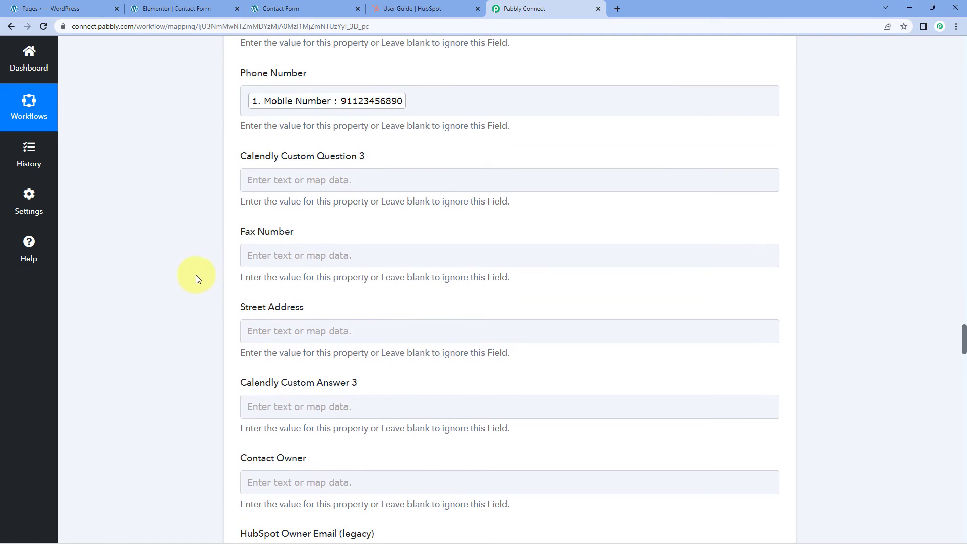
scroll(206, 268, up, 1)
scroll(207, 268, down, 4)
scroll(283, 165, down, 5)
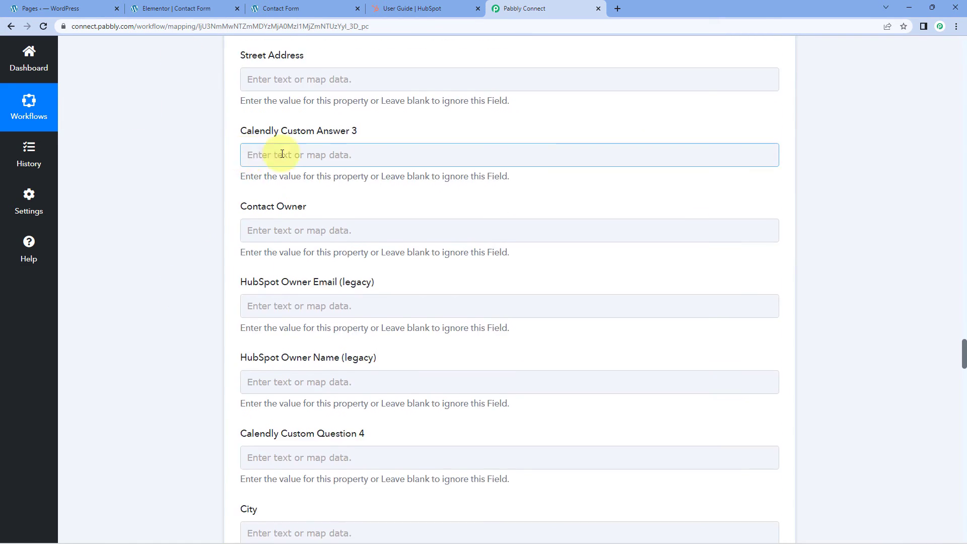
scroll(247, 161, down, 4)
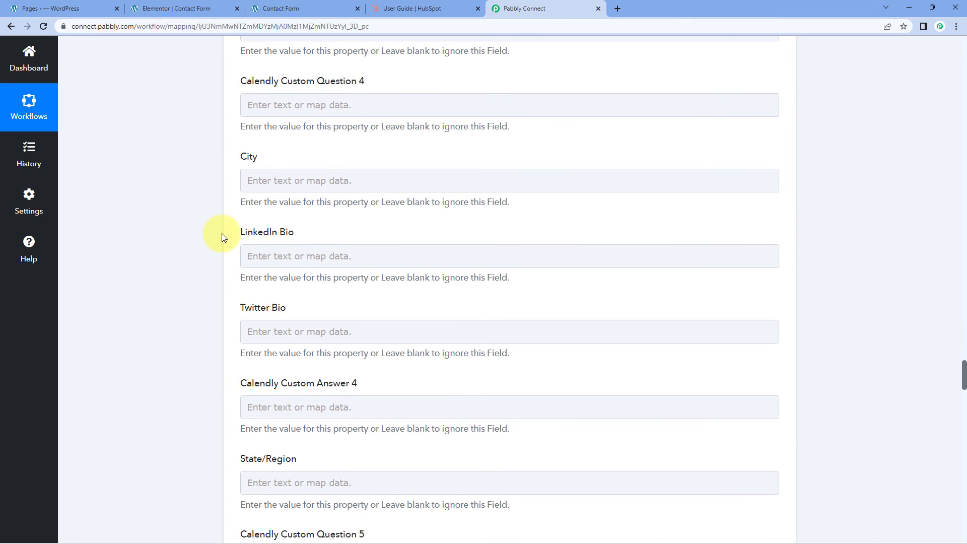
click(268, 180)
click(283, 269)
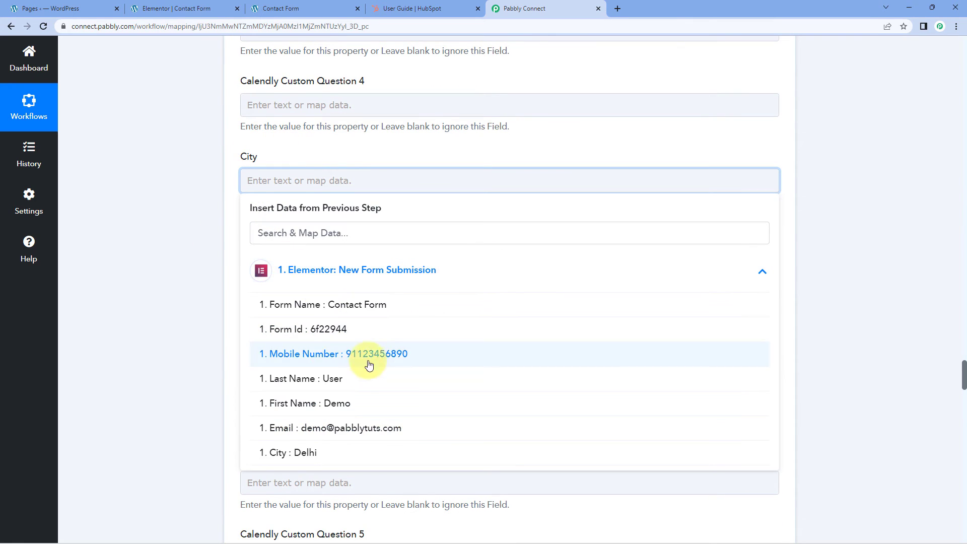
click(322, 452)
click(160, 264)
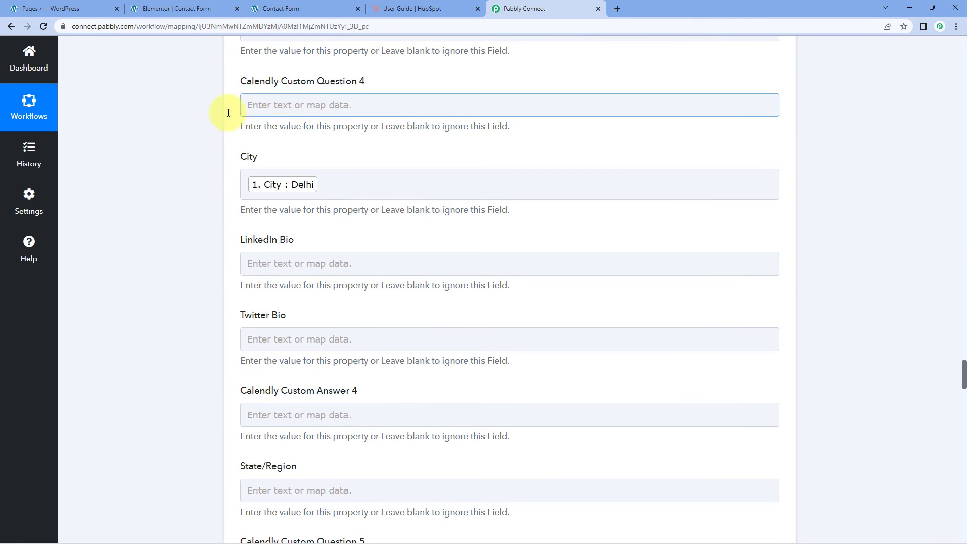
- Review the mapped contact fields, compare them with the fields of the WordPress contact form, and return to Pabbly Connect
scroll(216, 199, down, 1)
scroll(216, 199, up, 8)
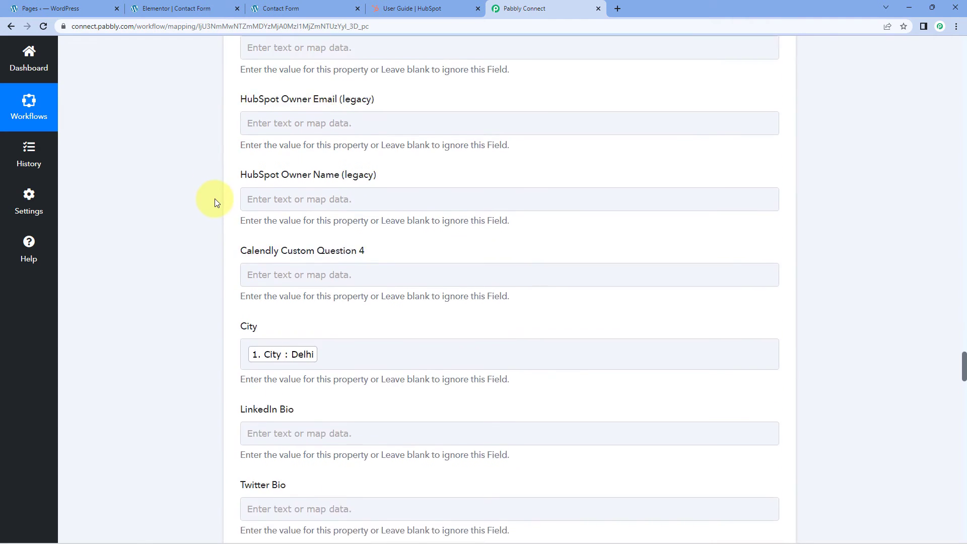
scroll(219, 192, up, 4)
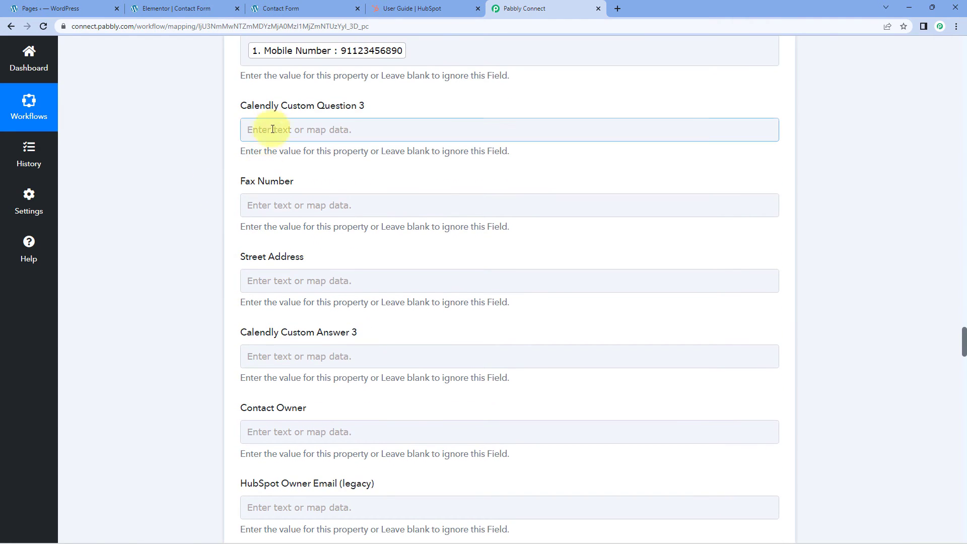
click(327, 8)
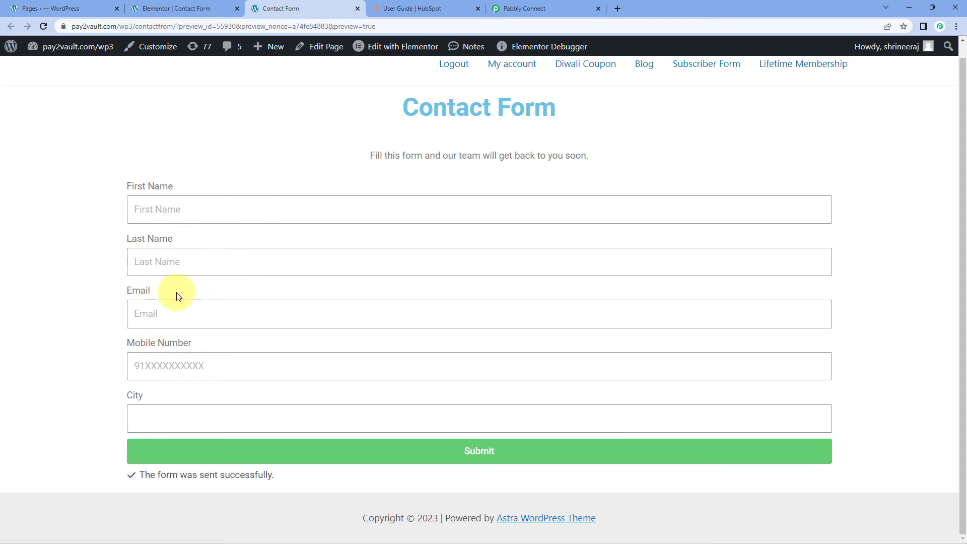
click(525, 9)
scroll(223, 98, up, 2)
scroll(225, 102, down, 7)
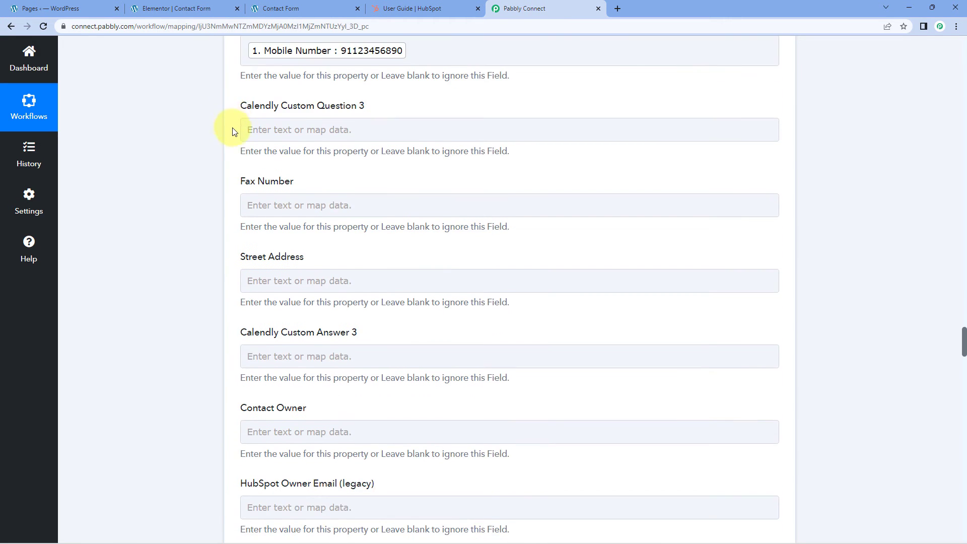
scroll(216, 200, down, 9)
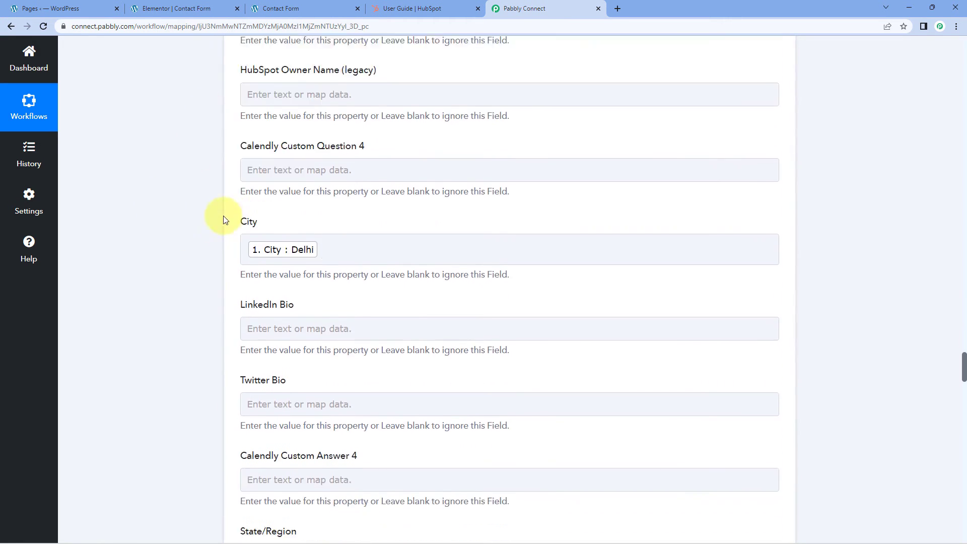
- Save the HubSpot action at the end of the contact fields and send a test request
scroll(204, 256, down, 20)
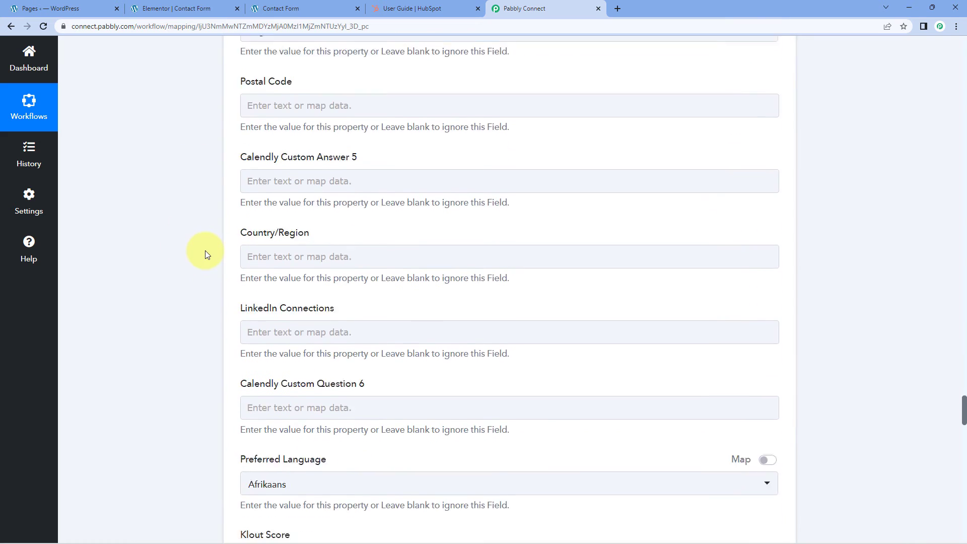
scroll(207, 251, down, 20)
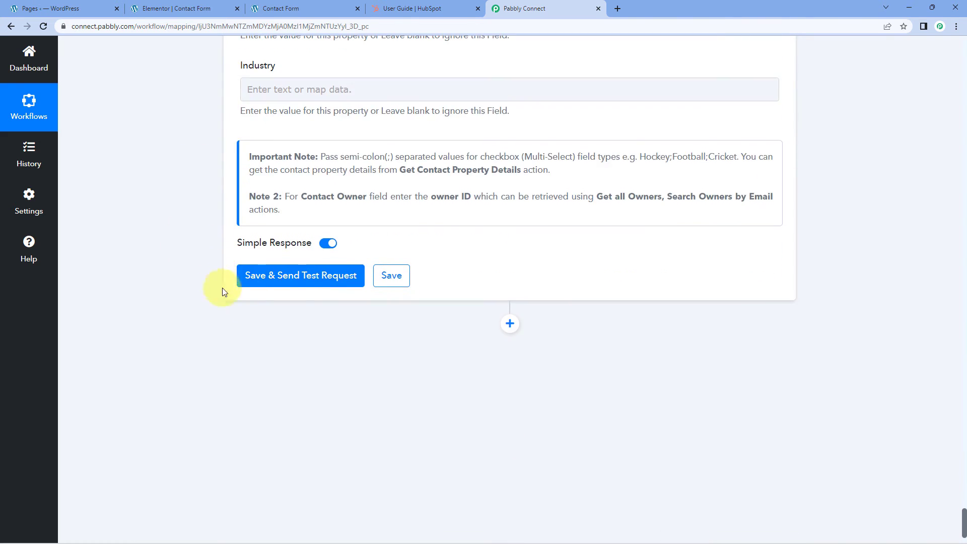
click(298, 279)
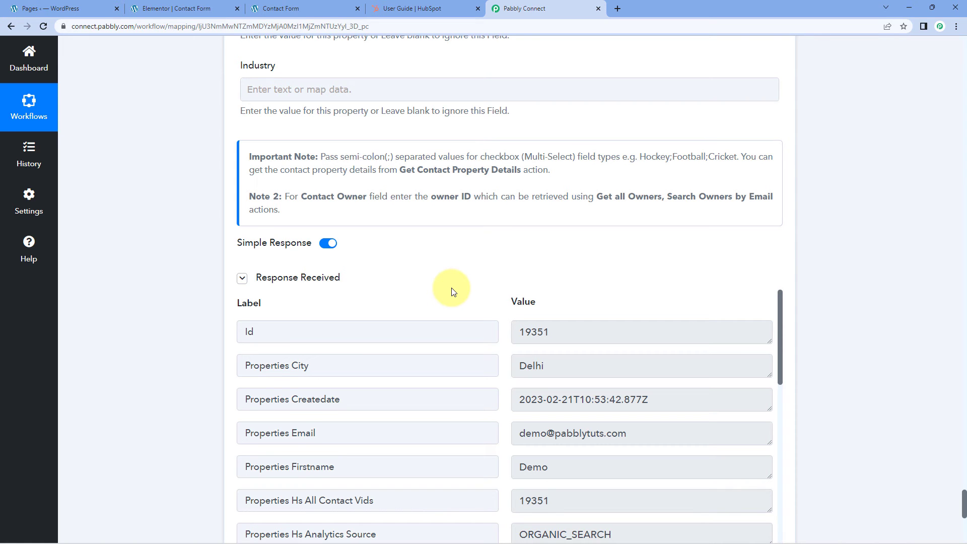
- Review the test response's contact properties, check them against the WordPress contact form, and return to the response in Pabbly Connect
scroll(466, 267, down, 1)
scroll(464, 237, up, 8)
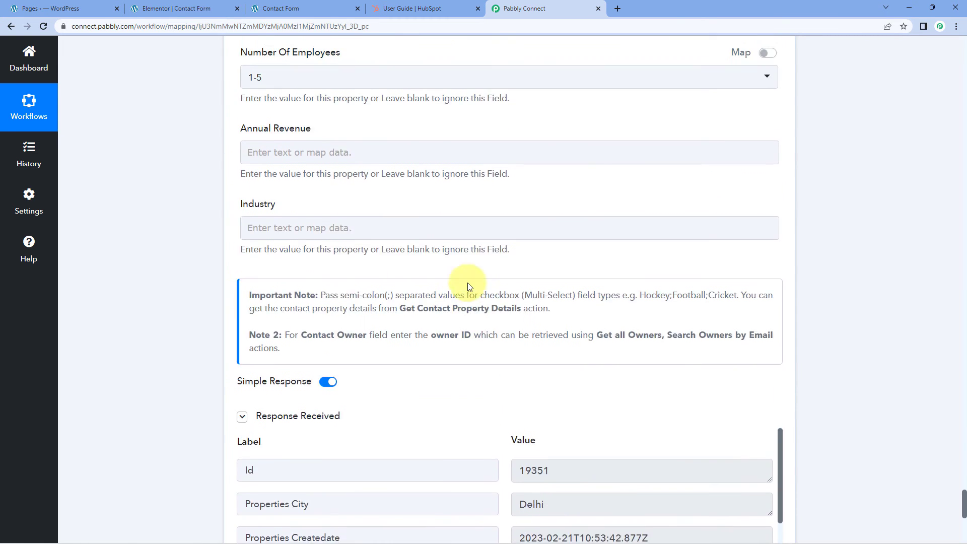
scroll(446, 298, up, 10)
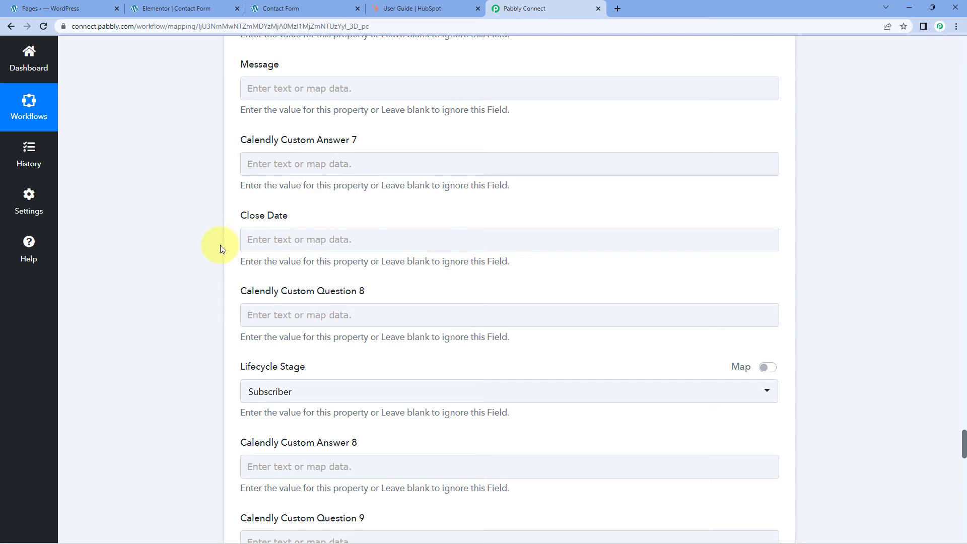
scroll(220, 249, down, 20)
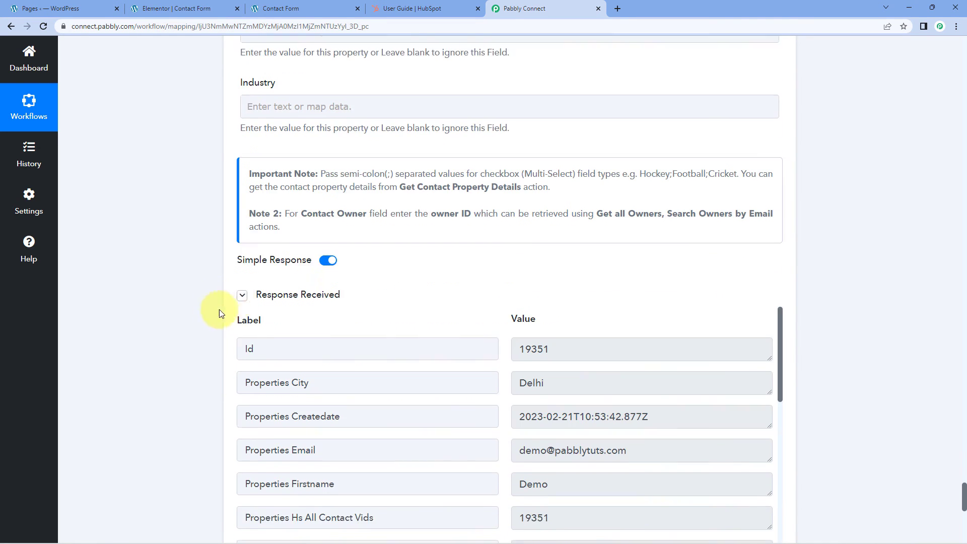
scroll(219, 310, down, 1)
click(302, 9)
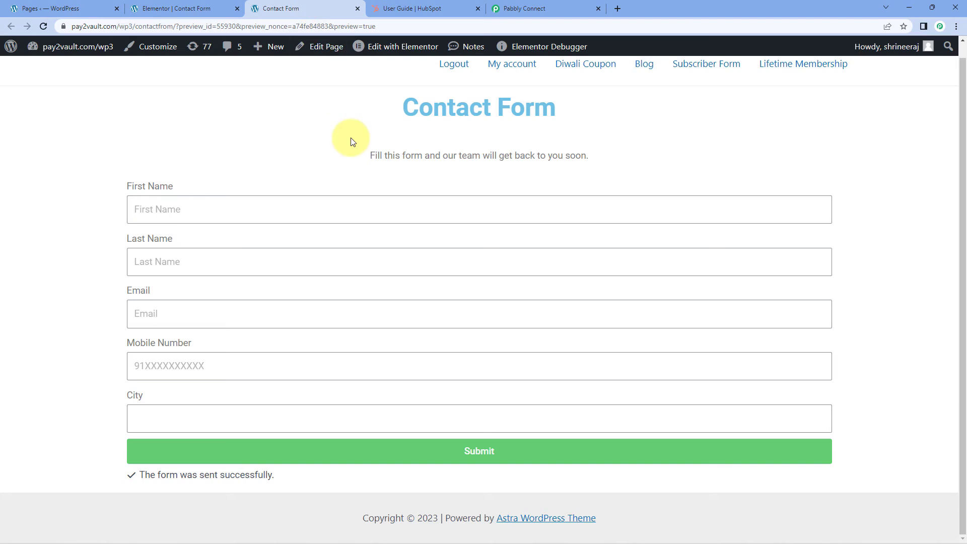
click(504, 8)
scroll(486, 253, down, 3)
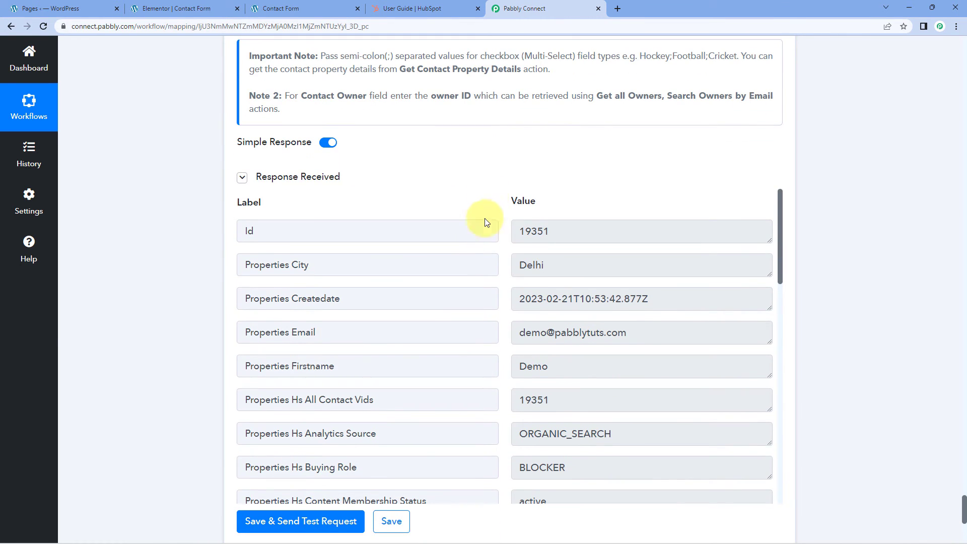
- Switch to HubSpot, open the list of all contacts, and preview the contact created by the test request
click(431, 6)
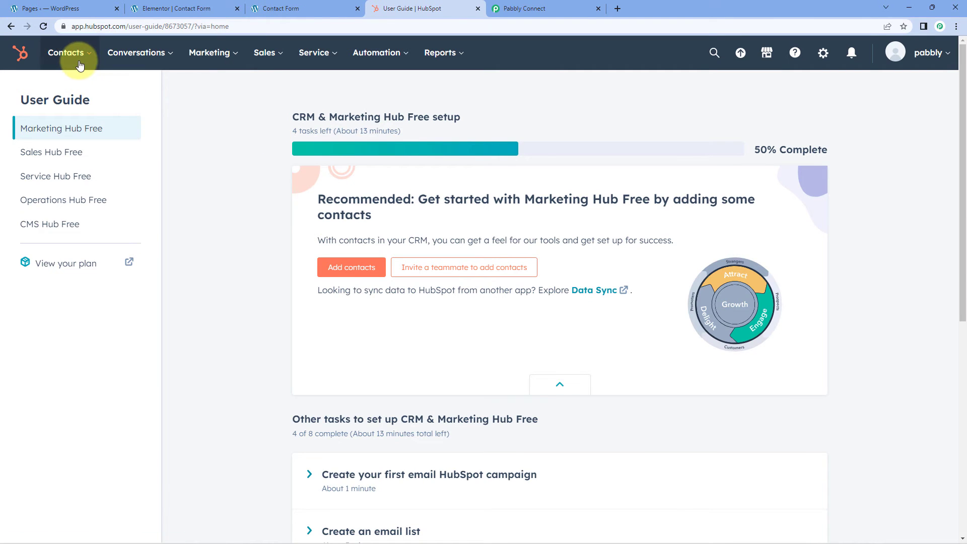
mouse_move(79, 65)
click(78, 93)
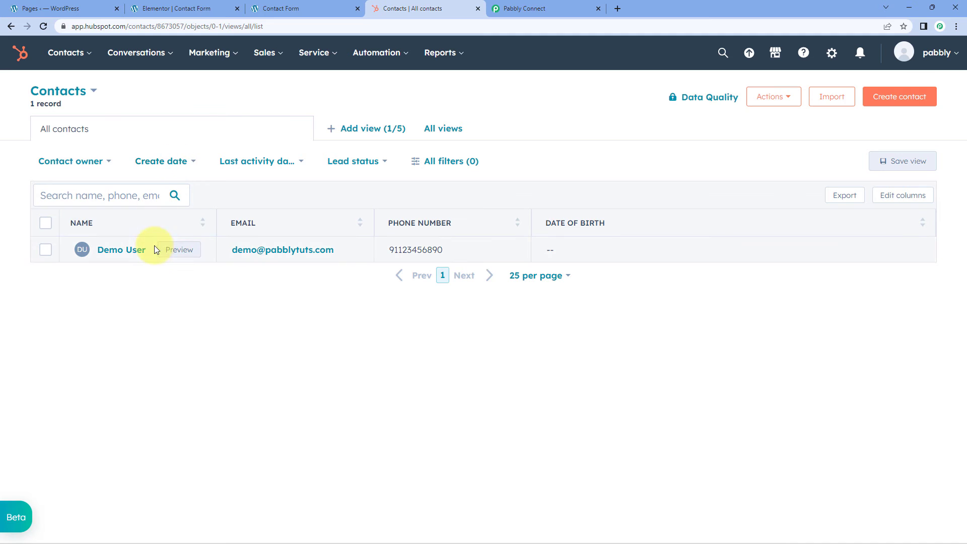
click(179, 251)
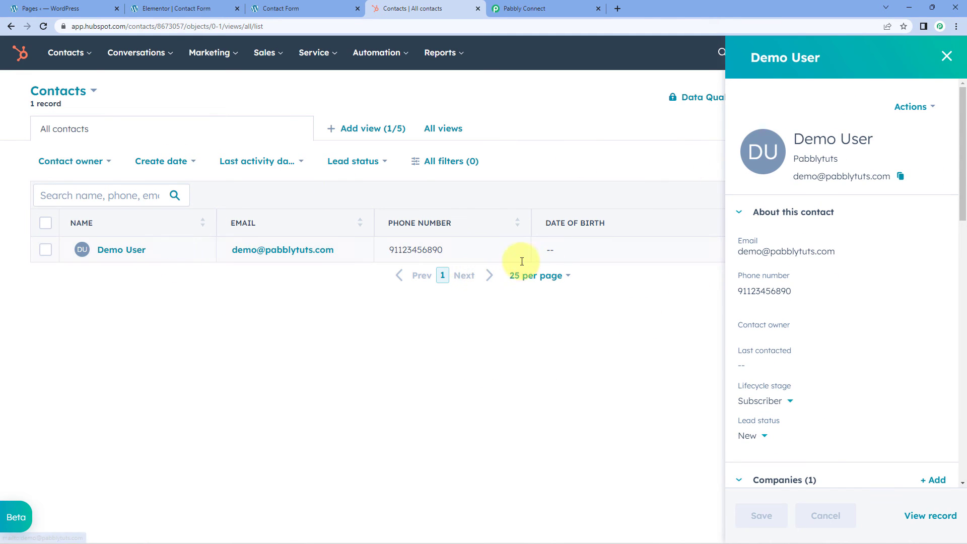
- Check the previewed contact's name, email, phone number and associated company, and close the preview
drag(885, 142, 819, 141)
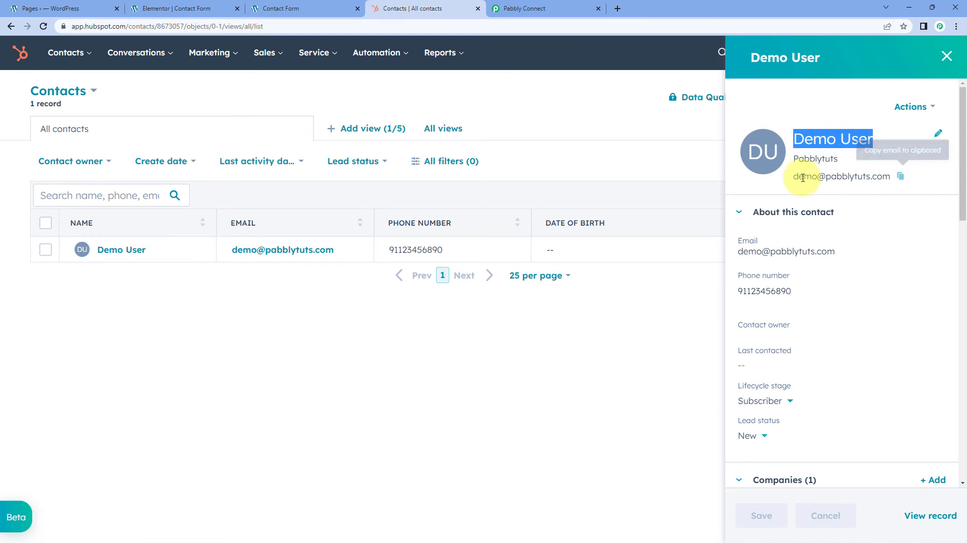
click(340, 4)
click(390, 5)
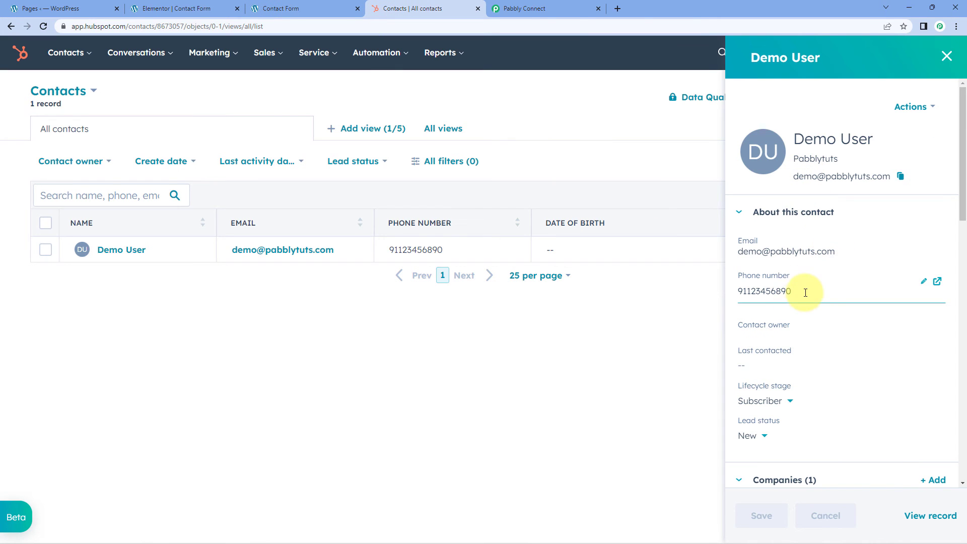
scroll(821, 269, down, 4)
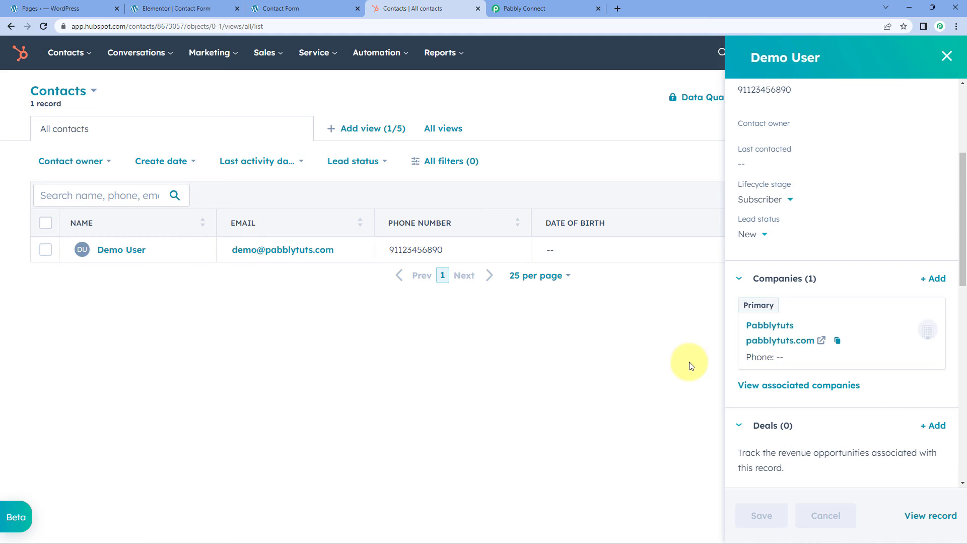
click(947, 56)
- Switch to Pabbly Connect and collapse both the HubSpot CRM action and the Elementor trigger of the workflow
click(536, 9)
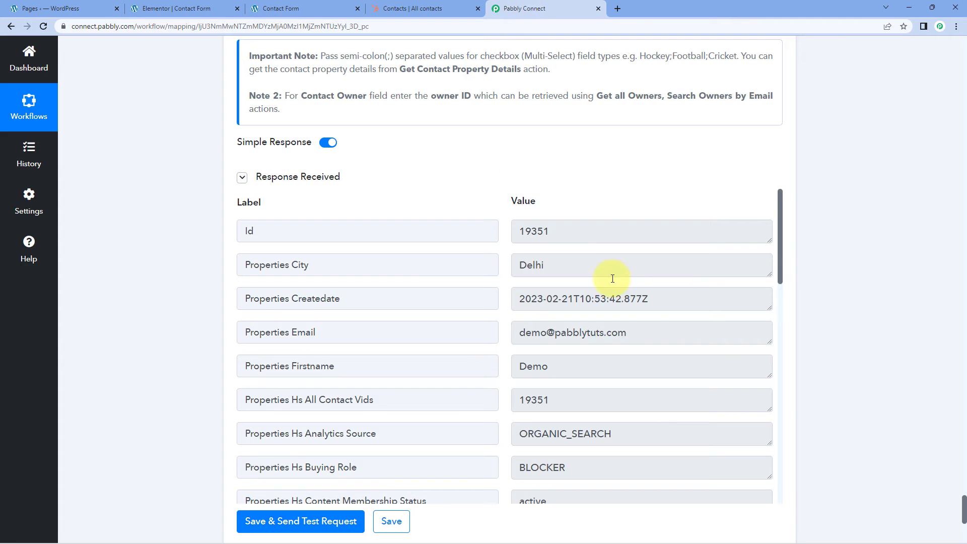
scroll(788, 249, up, 20)
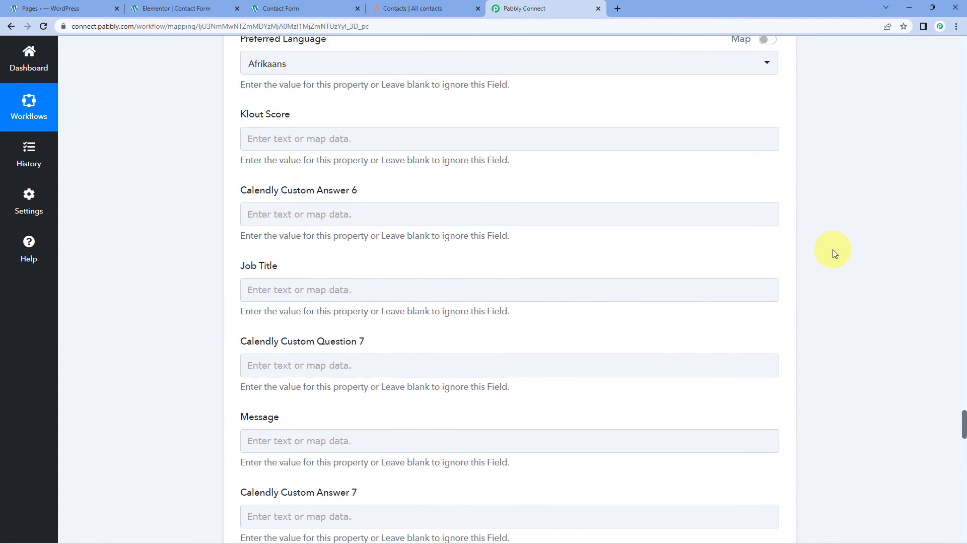
scroll(833, 253, up, 20)
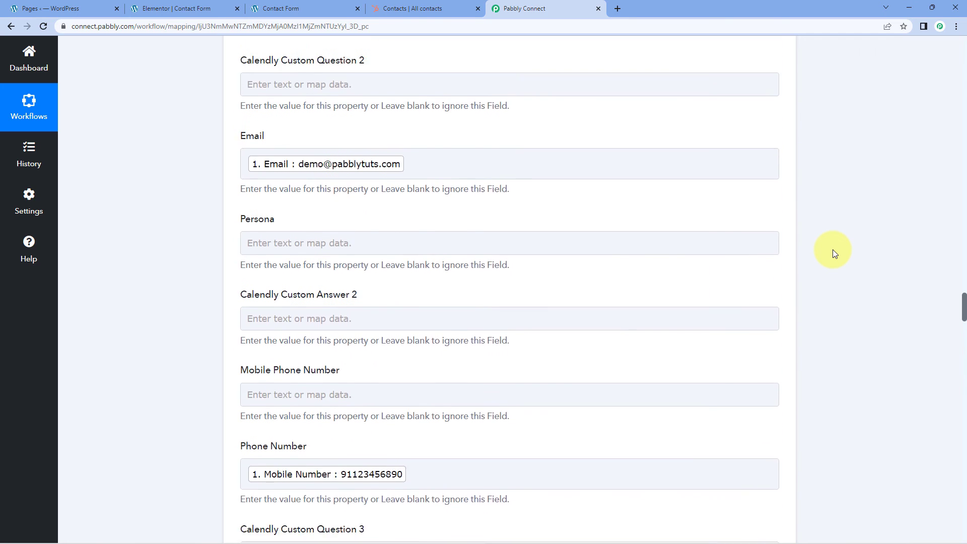
scroll(833, 251, up, 20)
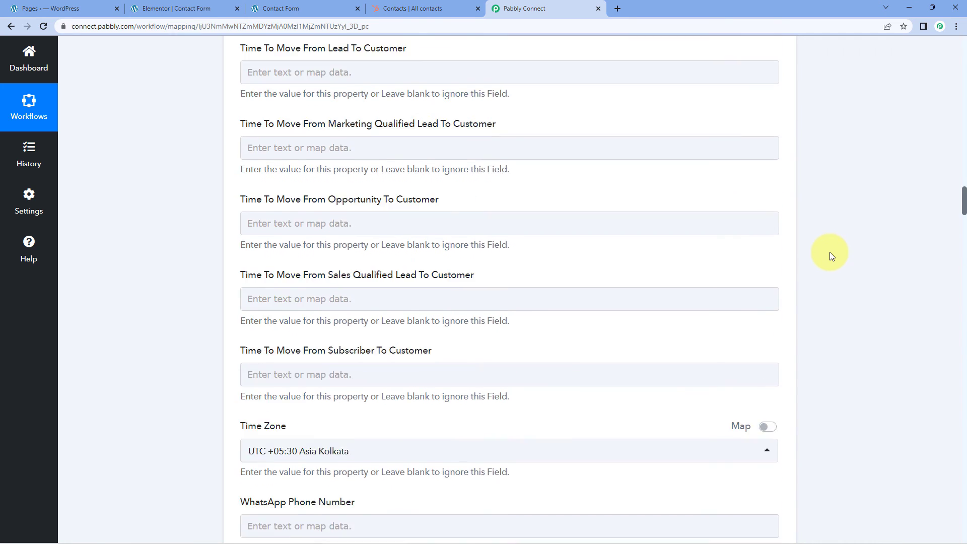
scroll(830, 255, up, 20)
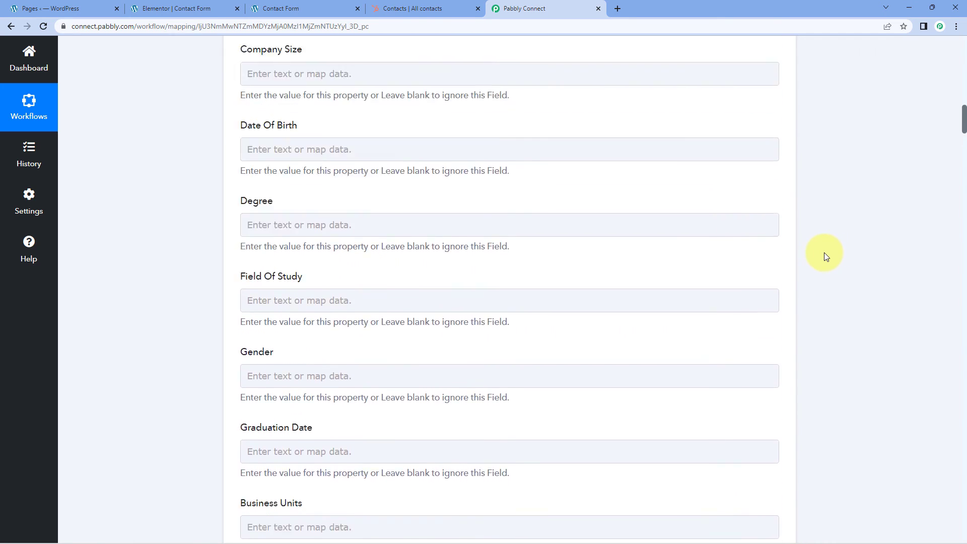
scroll(824, 252, up, 10)
click(782, 234)
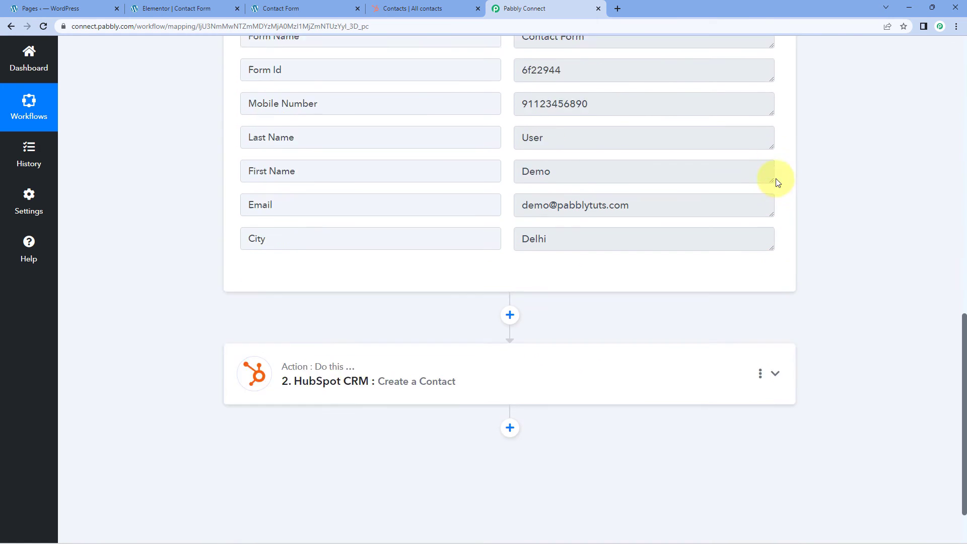
scroll(618, 356, up, 1)
scroll(823, 159, up, 8)
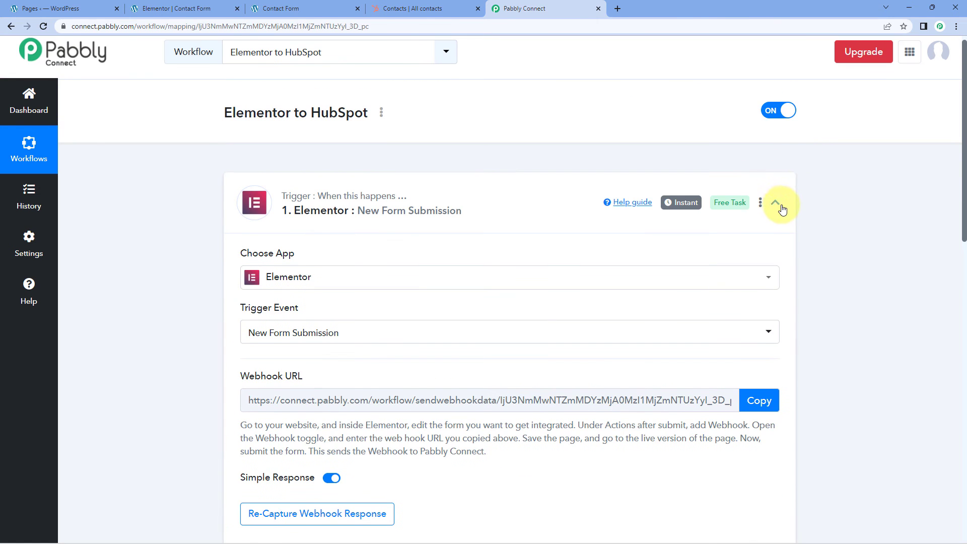
click(775, 207)
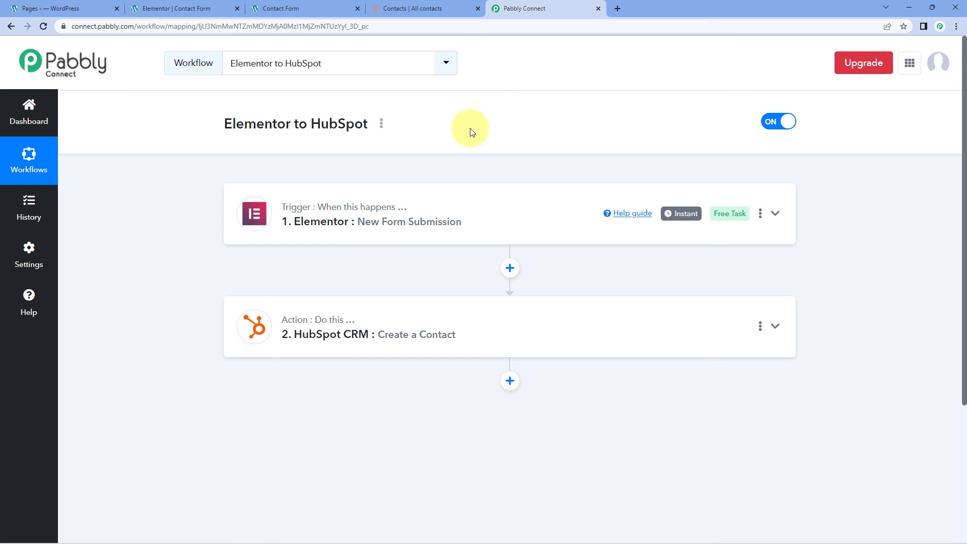
- In the WordPress contact form, enter a test contact's first name, last name, email and mobile number with city New York, and submit it
click(303, 8)
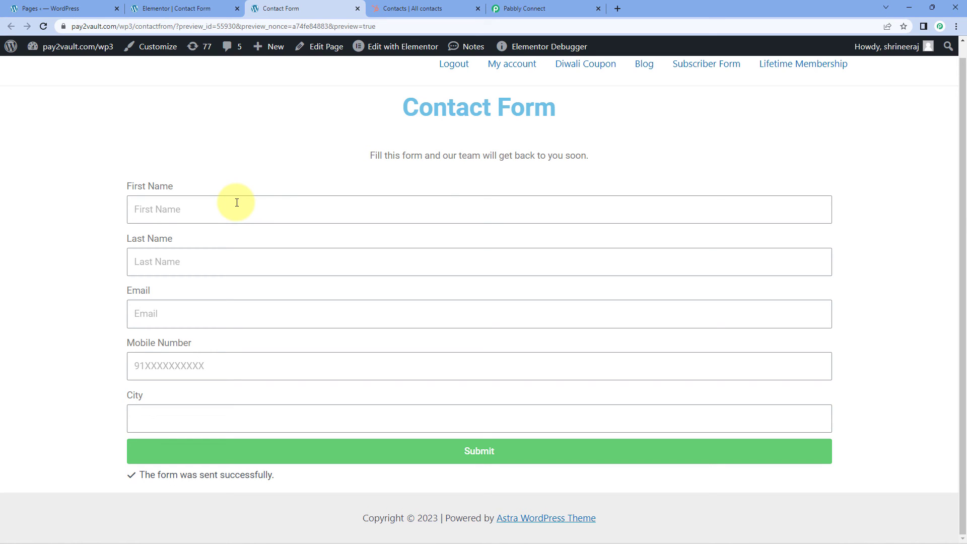
click(223, 214)
text(Tes)
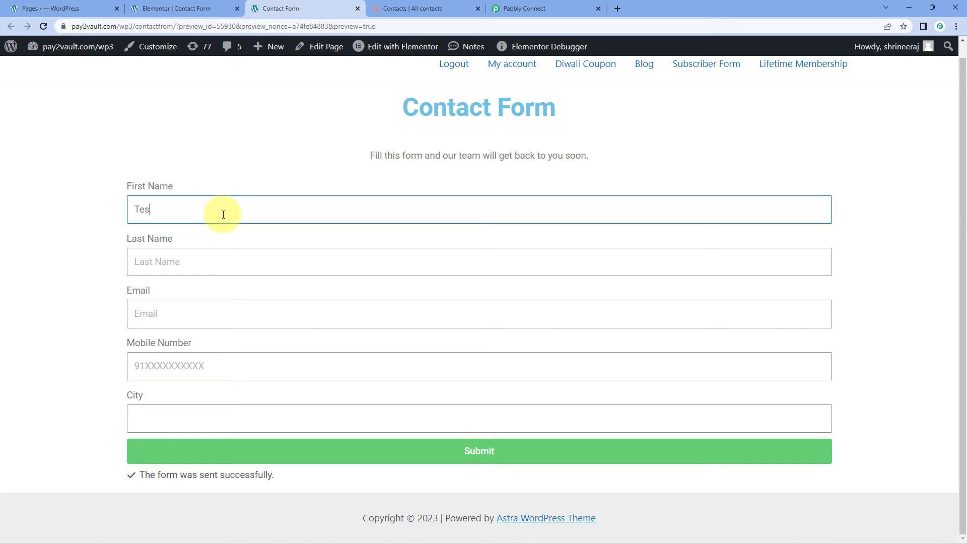
text(t)
key(Tab)
text(U)
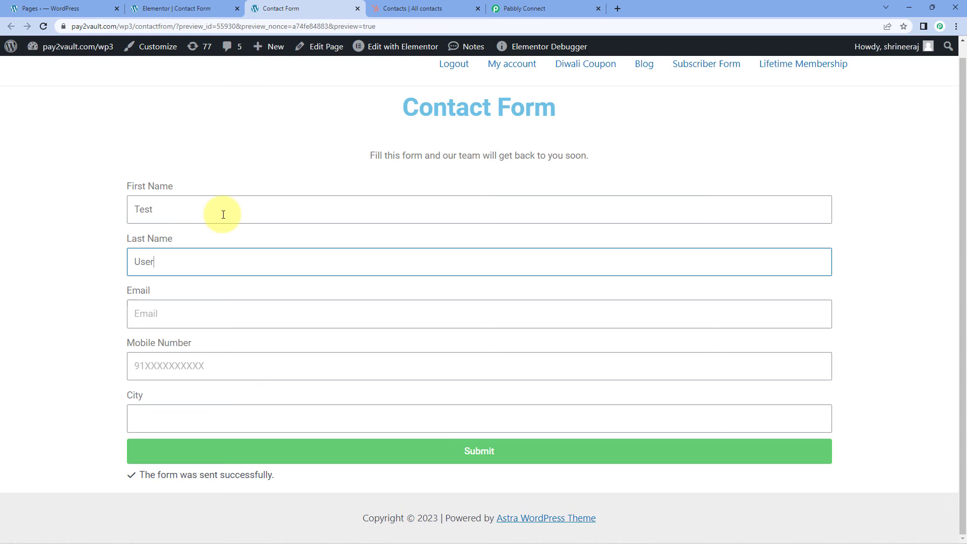
key(Tab)
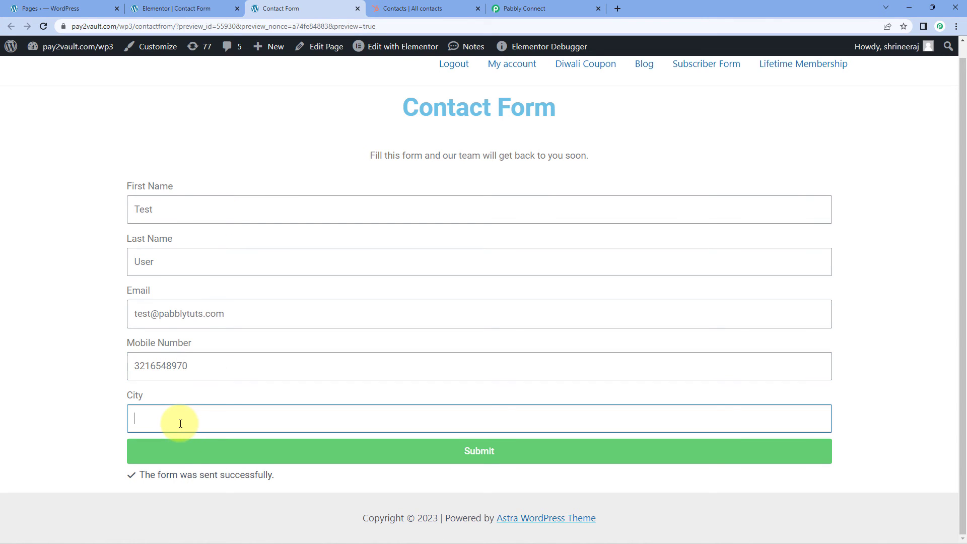
text(New York)
click(308, 449)
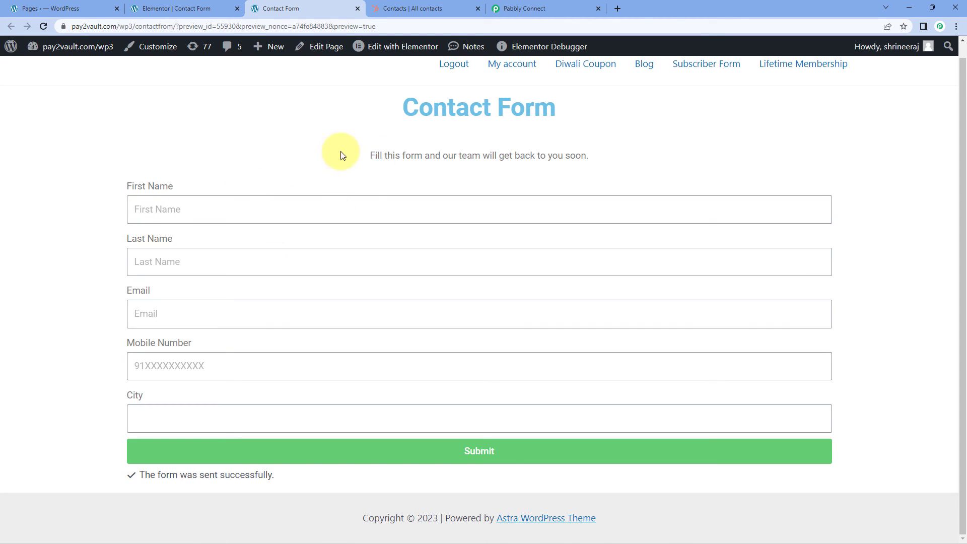
- Switch to HubSpot, reload the list of all contacts, and preview the contact created by the new form submission
click(408, 10)
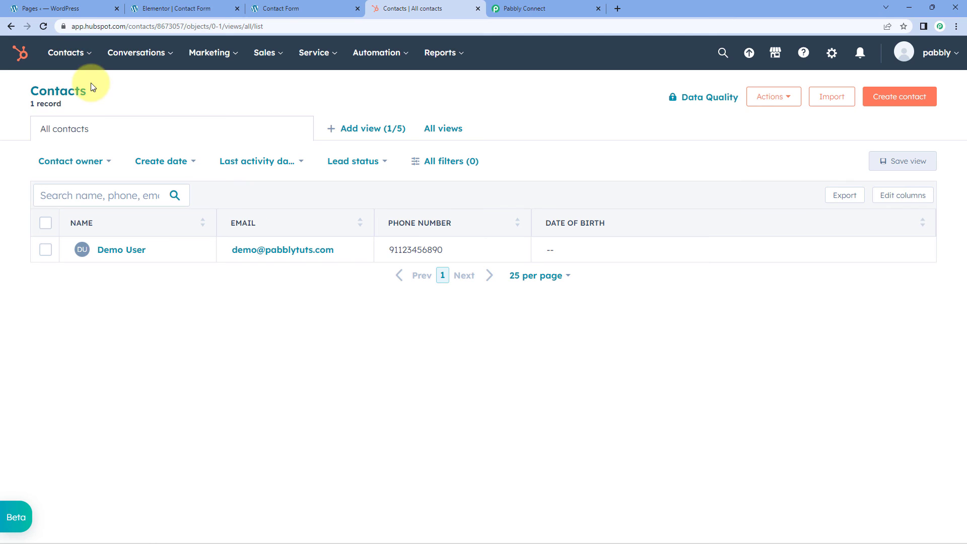
click(44, 26)
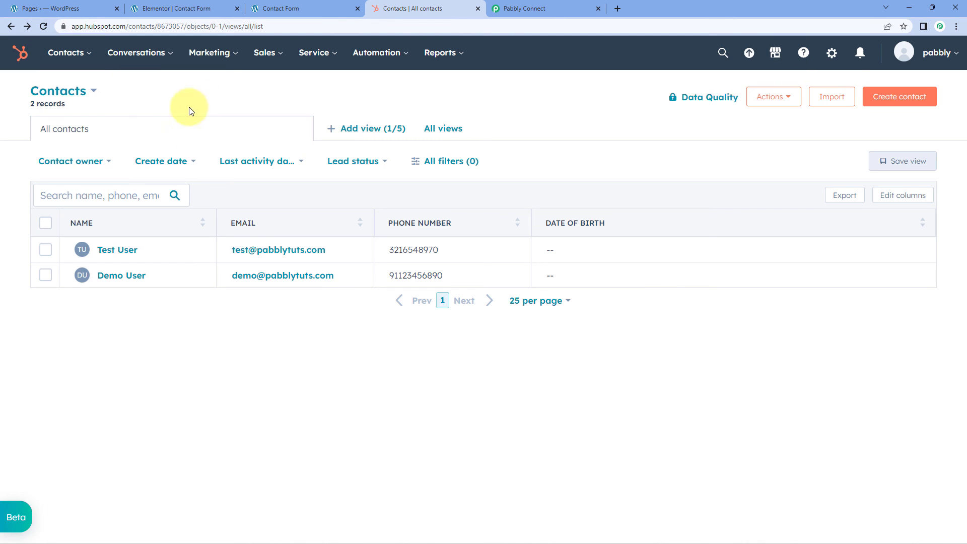
click(179, 250)
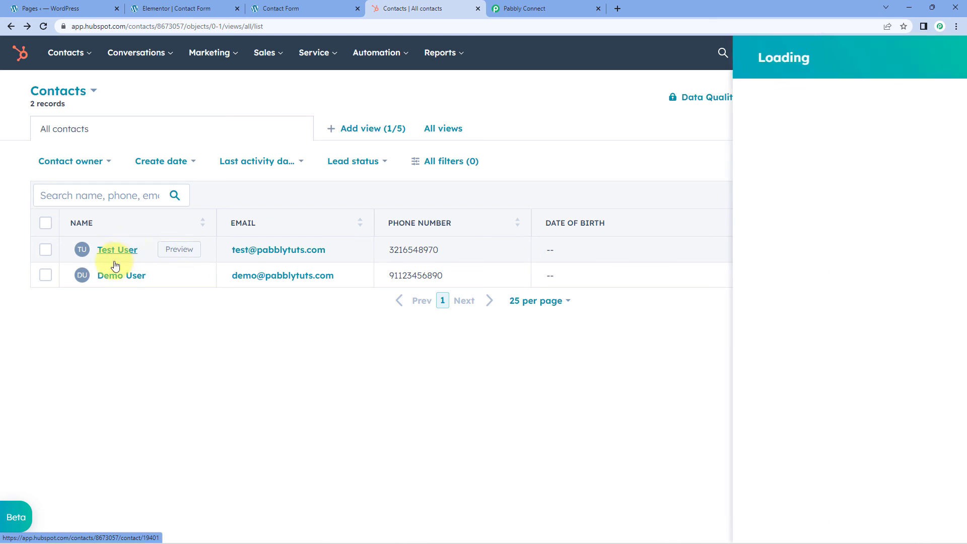
- Check the new contact's previewed details against the WordPress contact form, and return to the workflow in Pabbly Connect
click(293, 9)
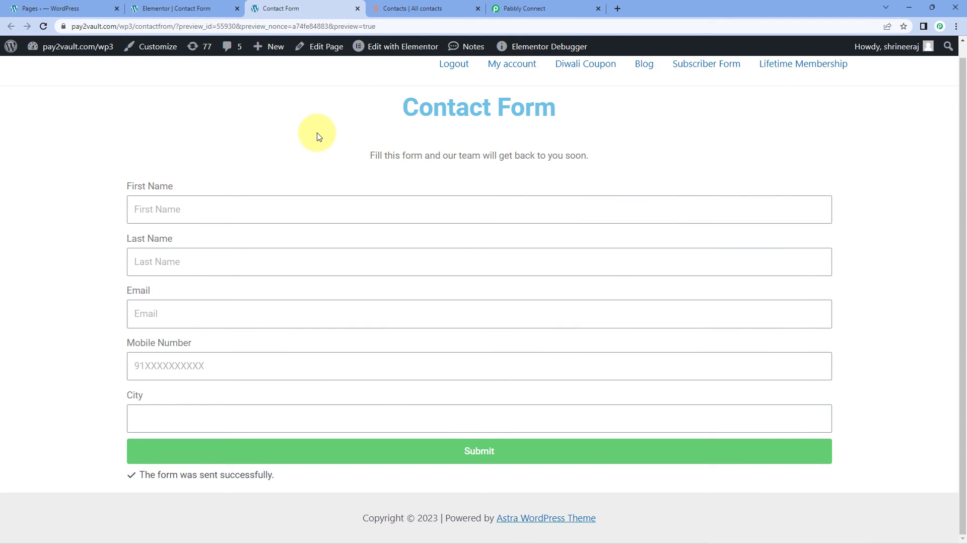
key(ctrl+Tab)
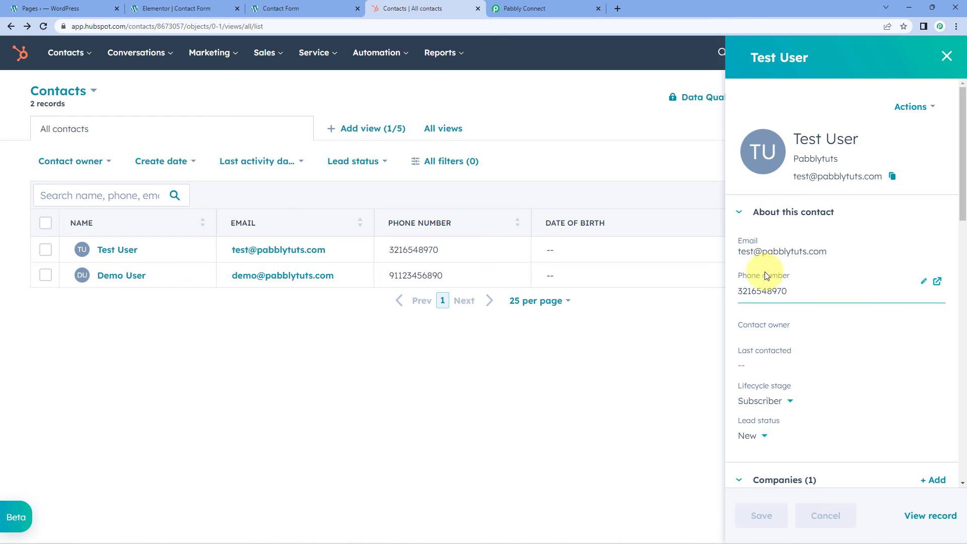
scroll(795, 406, down, 4)
scroll(794, 402, up, 4)
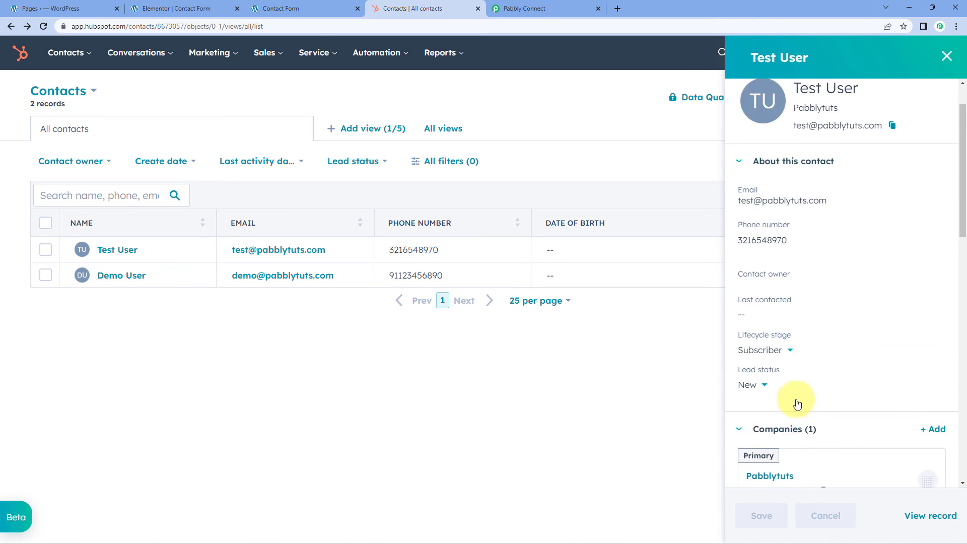
click(540, 7)
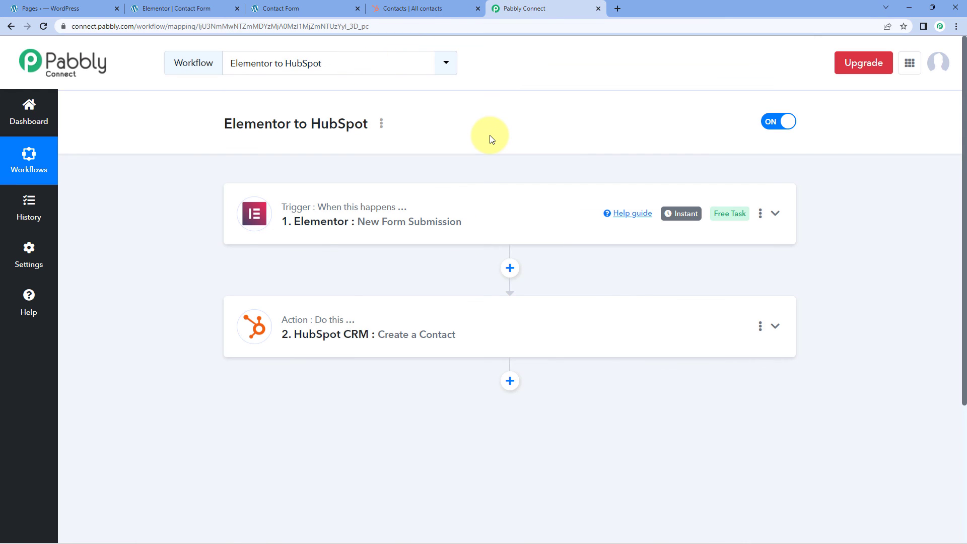